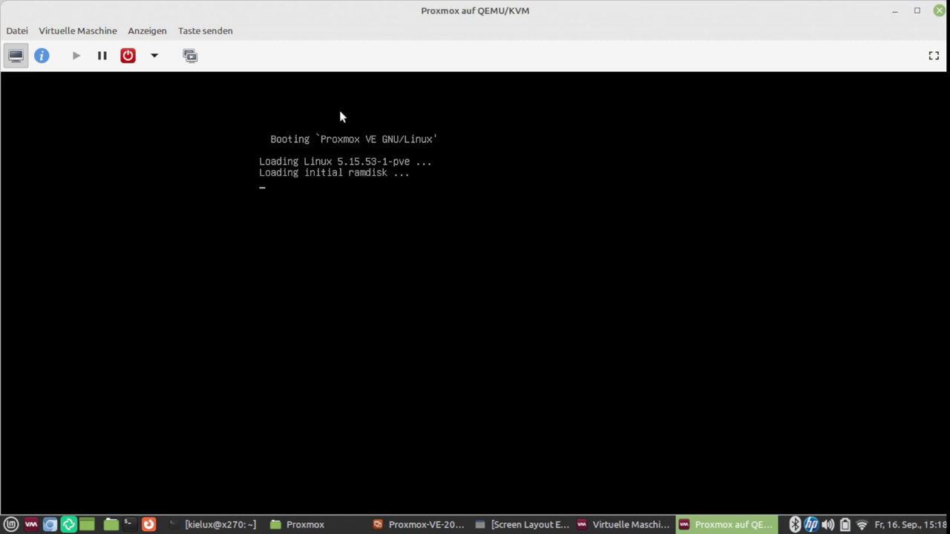
Launch a new Chromium browser window from the taskbar, leaving the Proxmox console running.
{"action": "mouse_move", "coordinate": [437, 529]}
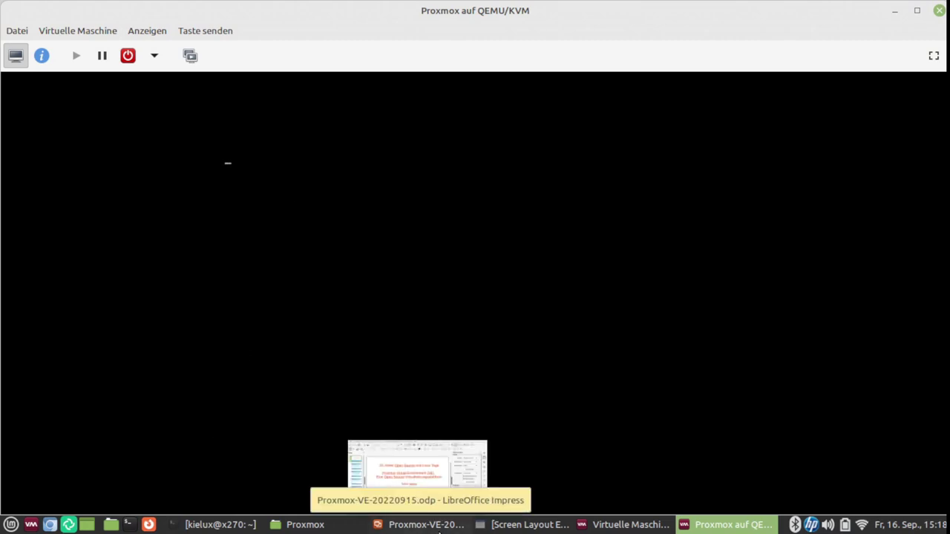
{"action": "left_click", "coordinate": [49, 525]}
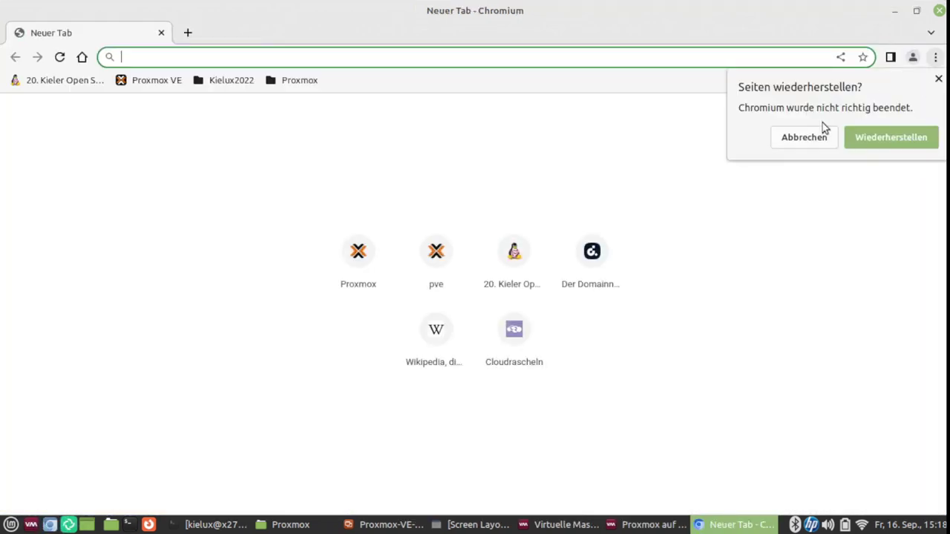
Dismiss the restore-pages prompt and load the pve web login page from the Proxmox bookmarks.
{"action": "left_click", "coordinate": [823, 133]}
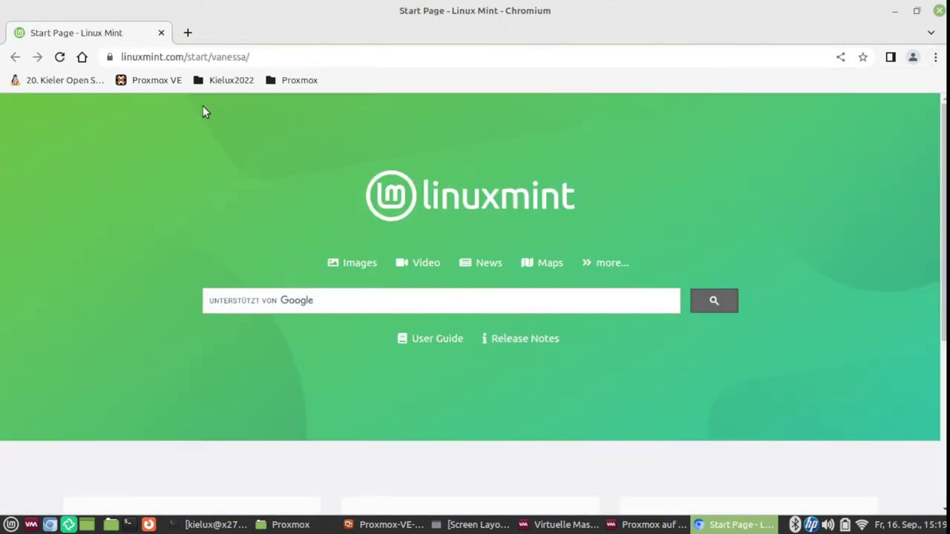
{"action": "left_click", "coordinate": [156, 81]}
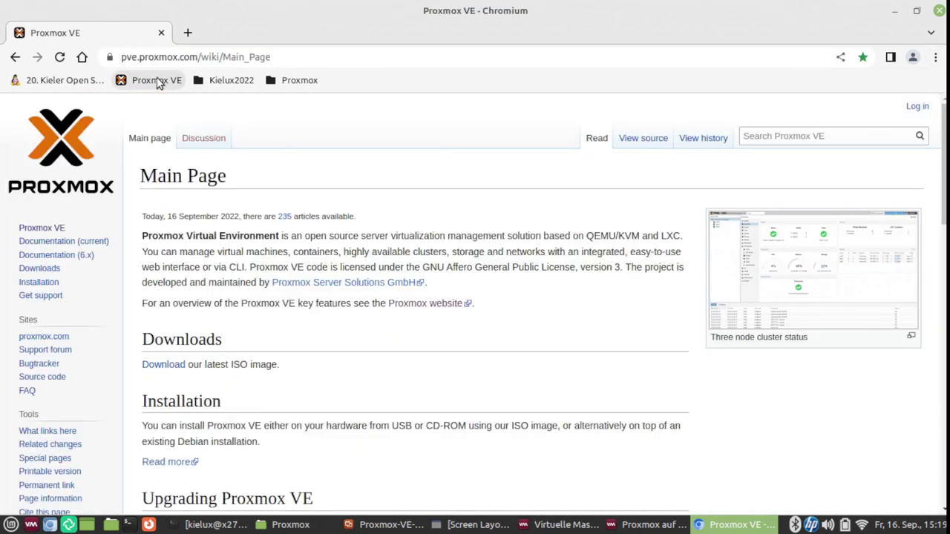
{"action": "left_click", "coordinate": [280, 83]}
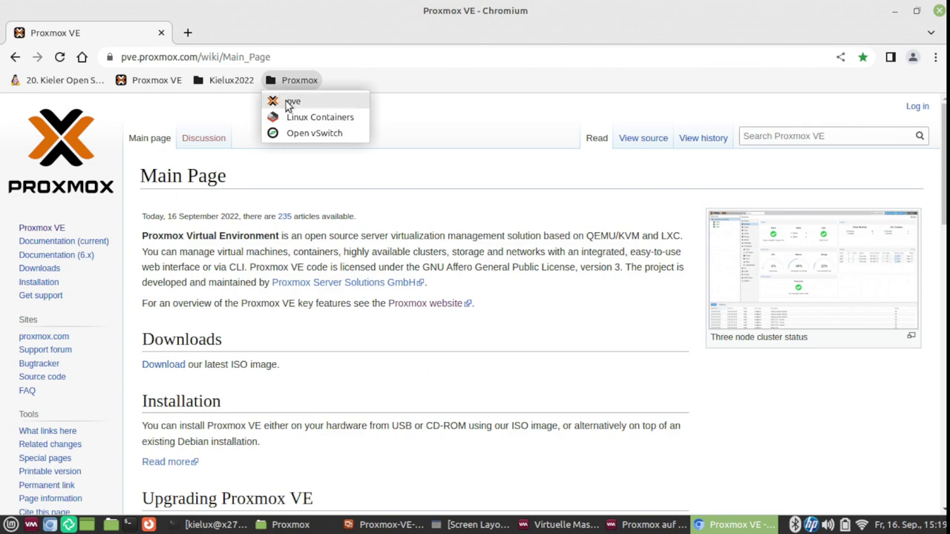
{"action": "left_click", "coordinate": [286, 100]}
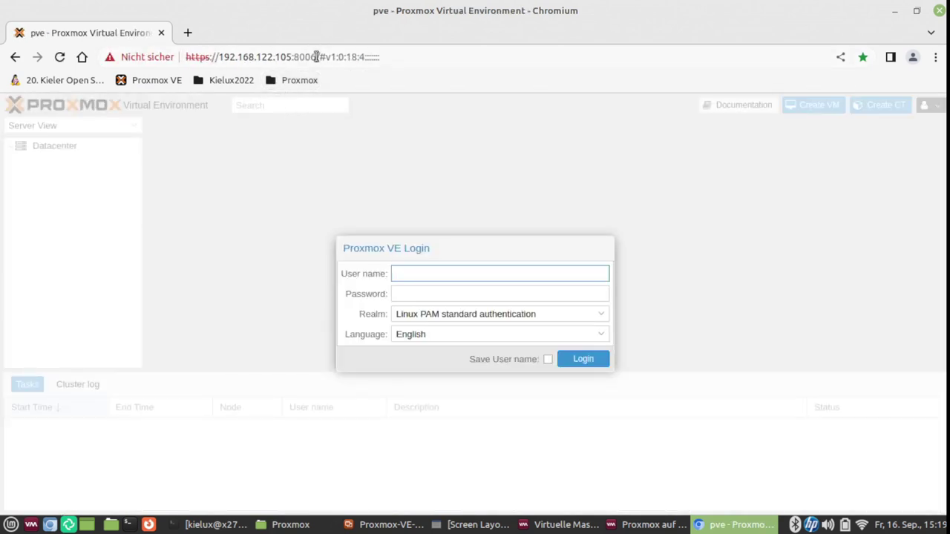
{"action": "left_click_drag", "start_coordinate": [318, 56], "coordinate": [402, 57]}
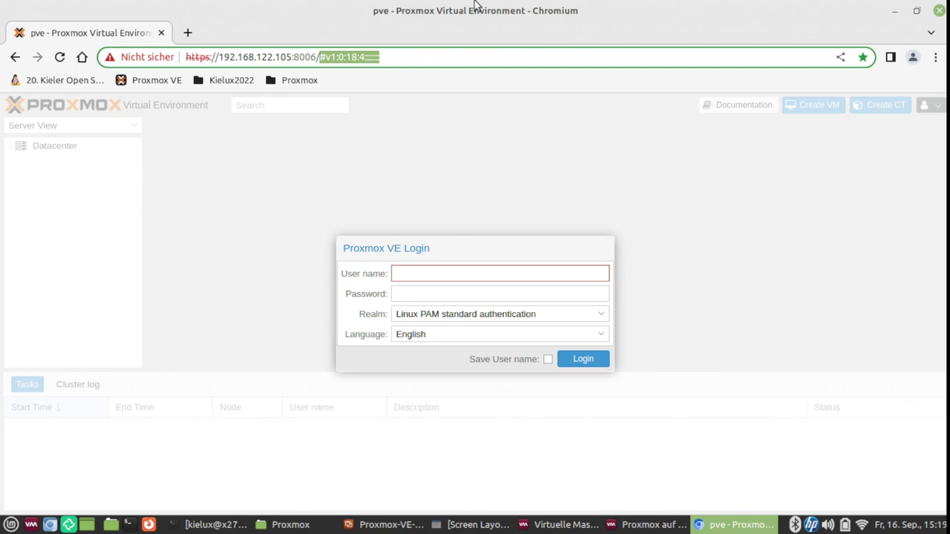
Enter user name root and the account password, keep the Linux PAM realm, and remember the user name.
{"action": "left_click", "coordinate": [452, 273]}
{"action": "type", "text": "root"}
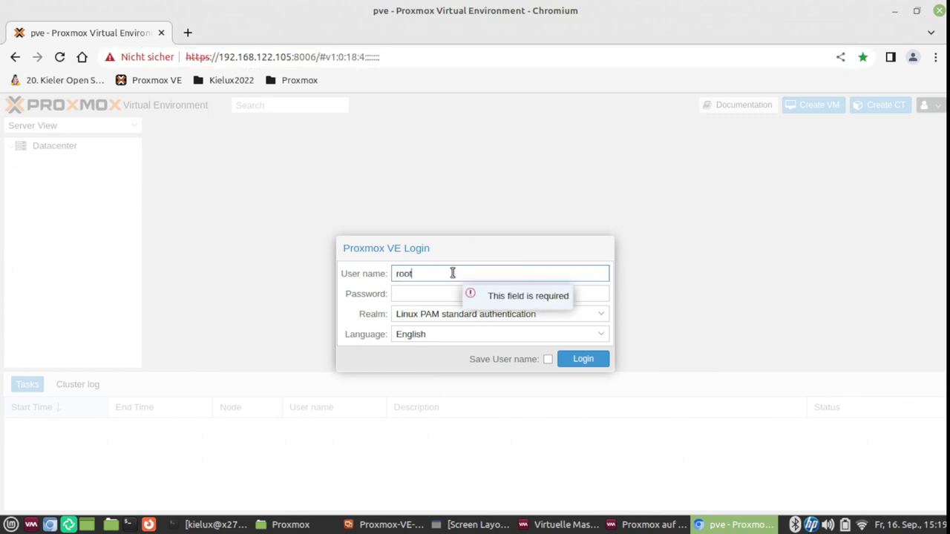
{"action": "key", "text": "Tab"}
{"action": "type", "text": "••••"}
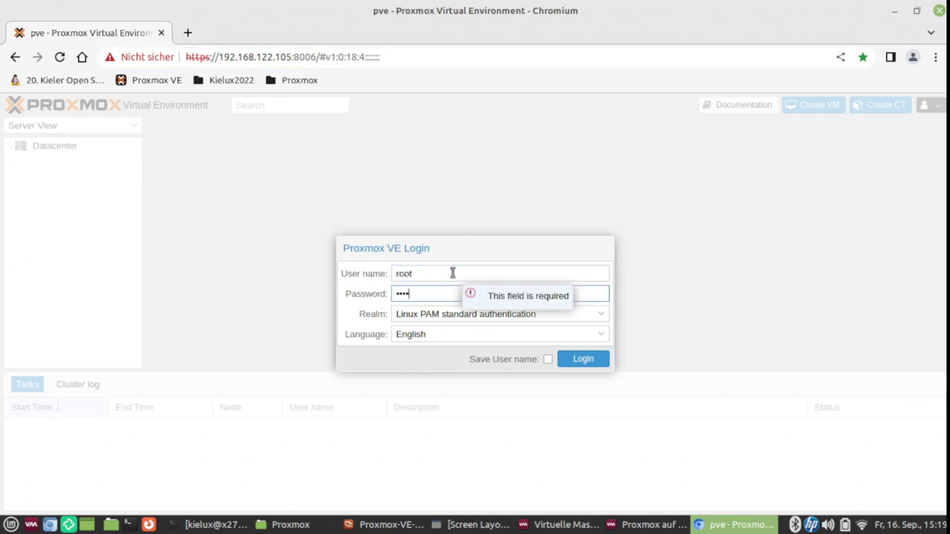
{"action": "type", "text": "•••"}
{"action": "left_click", "coordinate": [604, 318]}
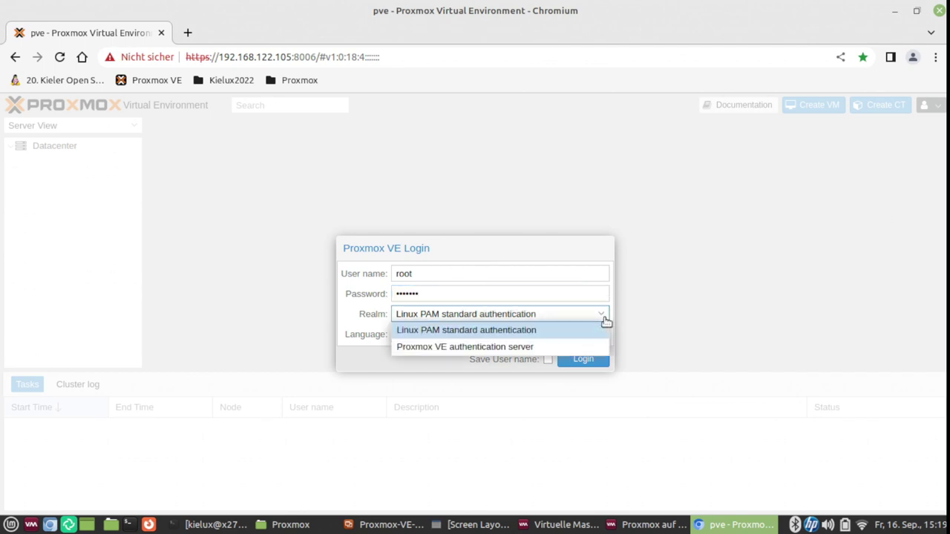
{"action": "left_click", "coordinate": [605, 319]}
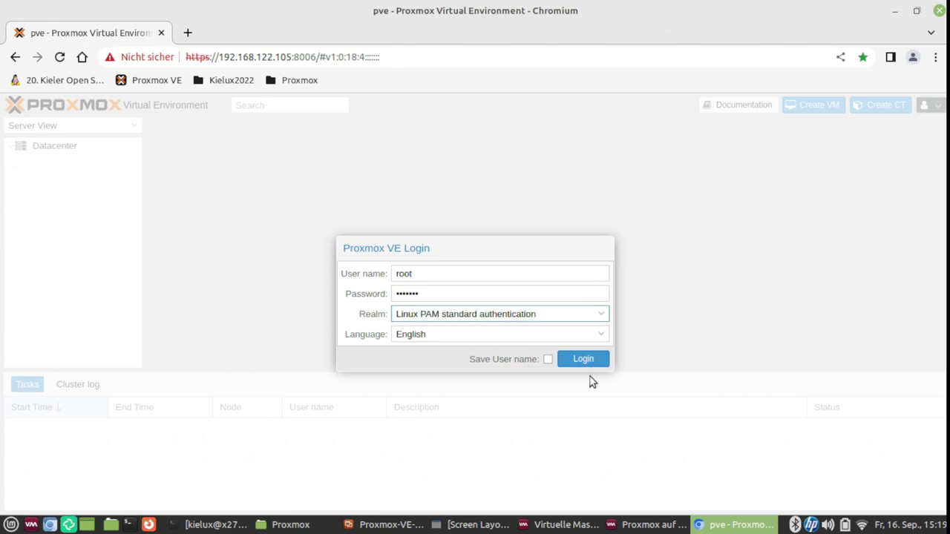
{"action": "left_click", "coordinate": [547, 359]}
Log in, close the no-valid-subscription notice, and expand the pve node to list its guests and storage.
{"action": "left_click", "coordinate": [570, 359]}
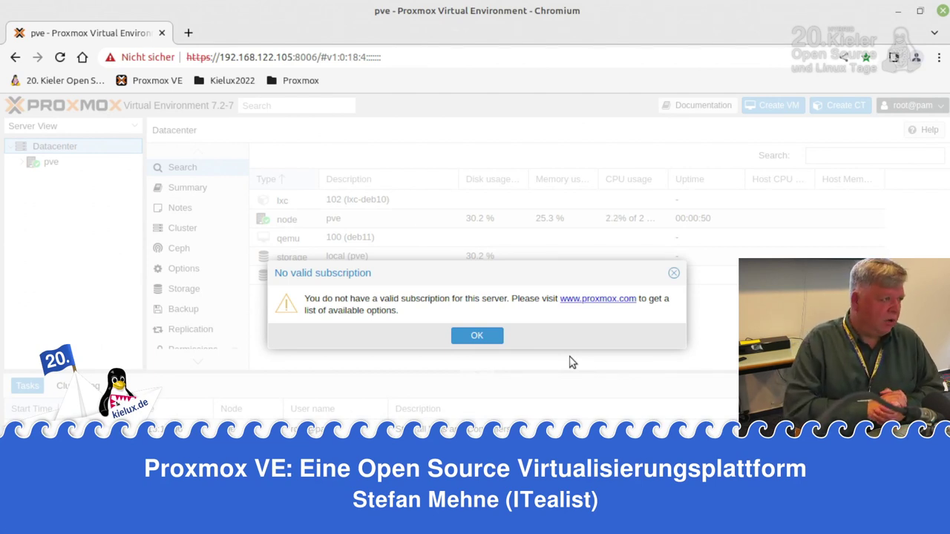
{"action": "left_click", "coordinate": [476, 336]}
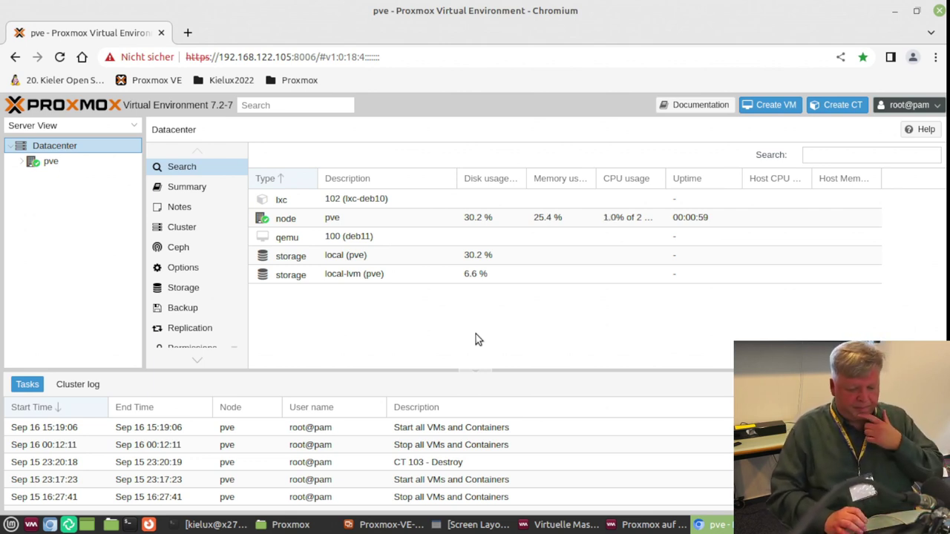
{"action": "left_click", "coordinate": [20, 164]}
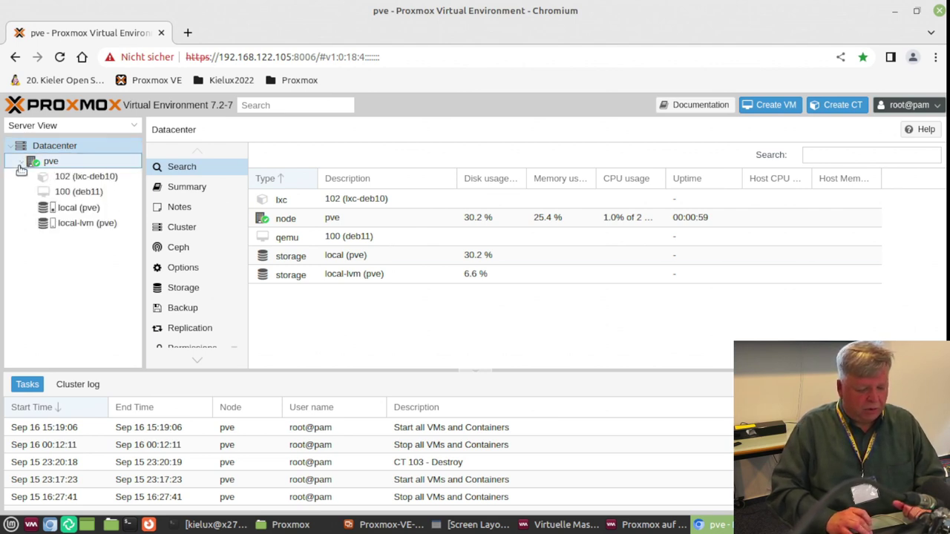
{"action": "left_click", "coordinate": [20, 163]}
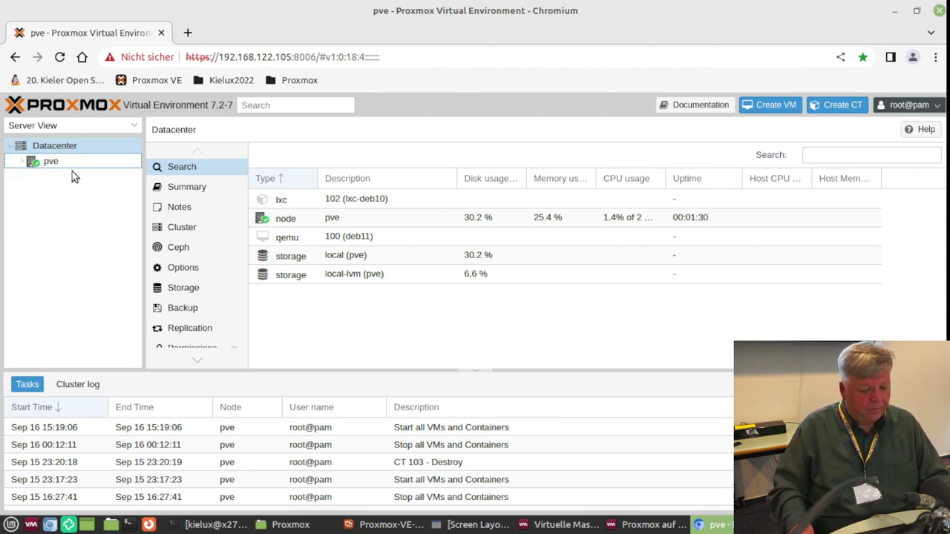
{"action": "left_click", "coordinate": [23, 162]}
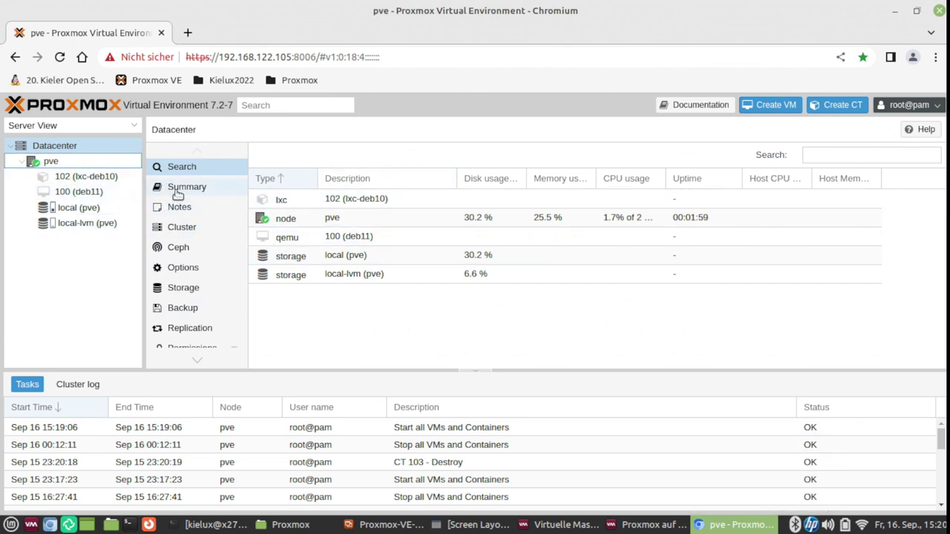
Open the pve node's Summary and scroll through its CPU, RAM, disk and usage charts.
{"action": "left_click", "coordinate": [57, 162]}
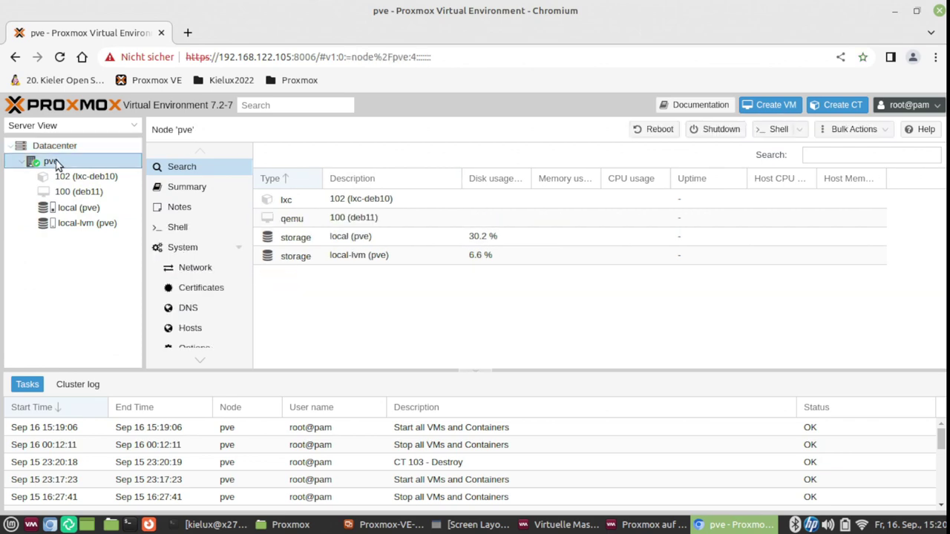
{"action": "left_click", "coordinate": [179, 187]}
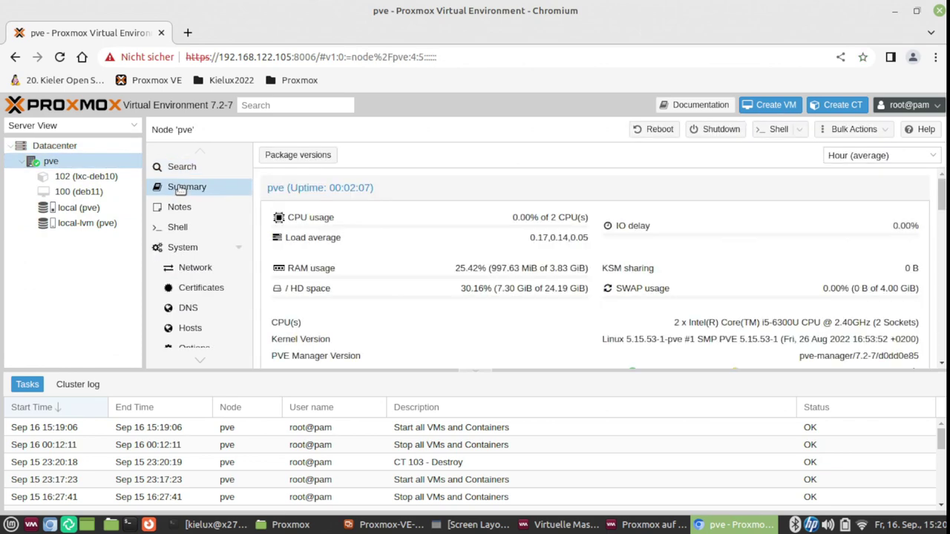
{"action": "scroll", "coordinate": [887, 233], "scroll_direction": "down", "scroll_amount": 5}
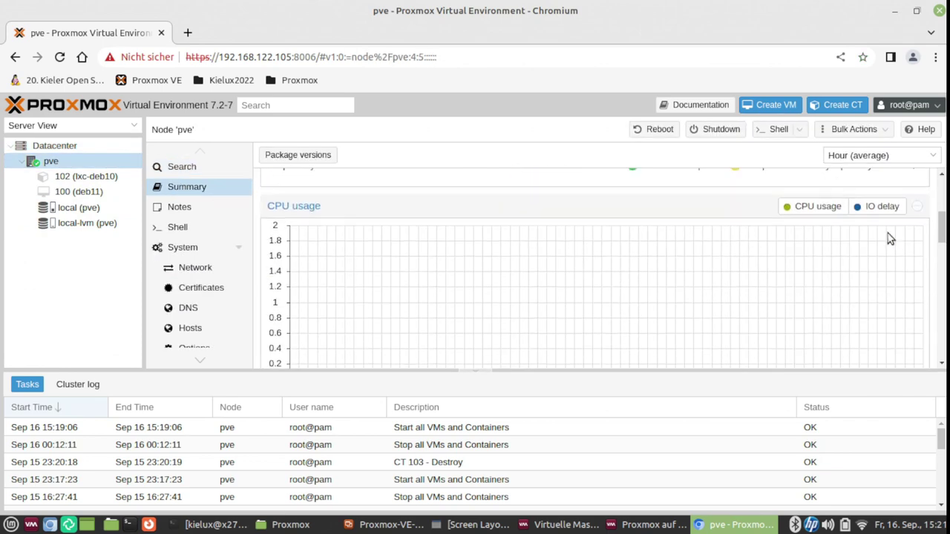
{"action": "scroll", "coordinate": [890, 230], "scroll_direction": "down", "scroll_amount": 4}
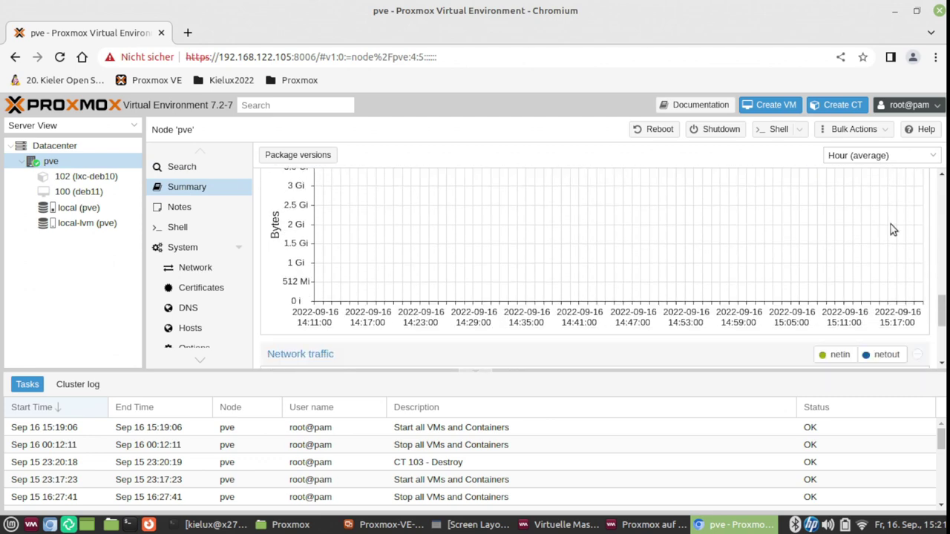
{"action": "scroll", "coordinate": [890, 224], "scroll_direction": "up", "scroll_amount": 3}
{"action": "scroll", "coordinate": [893, 201], "scroll_direction": "up", "scroll_amount": 6}
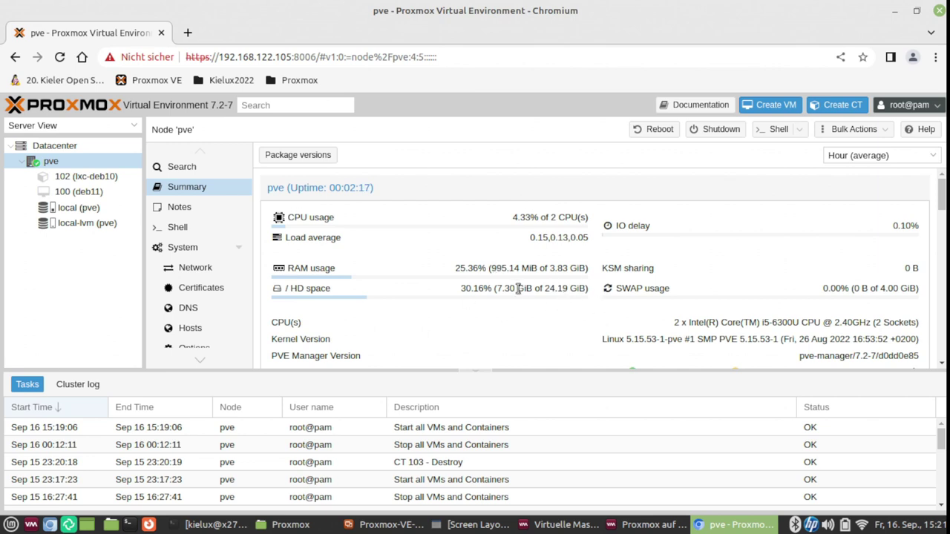
{"action": "scroll", "coordinate": [512, 315], "scroll_direction": "down", "scroll_amount": 1}
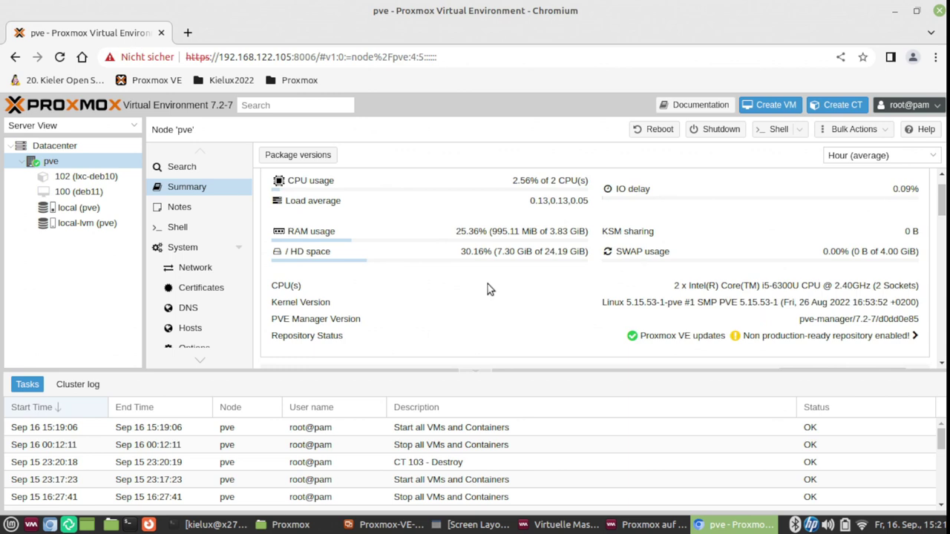
{"action": "scroll", "coordinate": [520, 256], "scroll_direction": "up", "scroll_amount": 1}
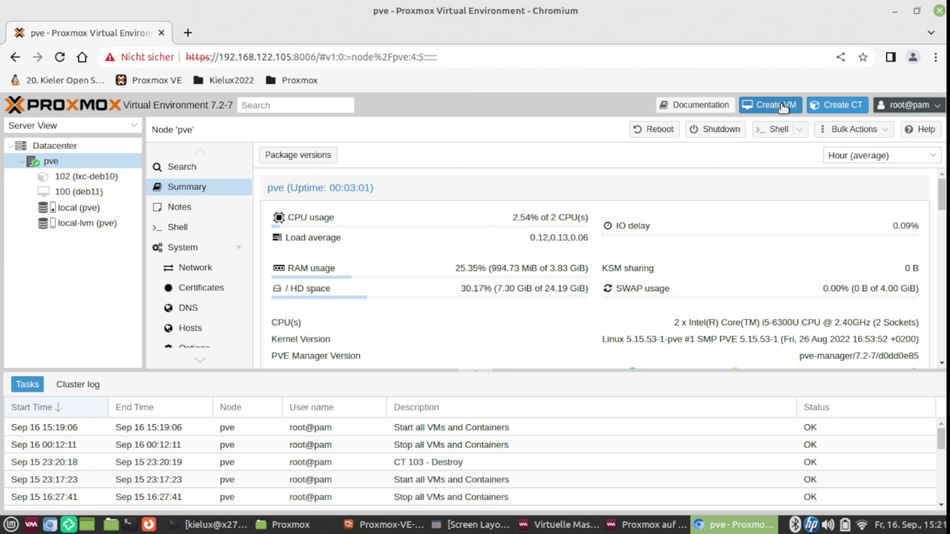
Start Create VM on node pve with VM ID 101, name it deb11LT, and leave the resource pool empty.
{"action": "left_click", "coordinate": [781, 105]}
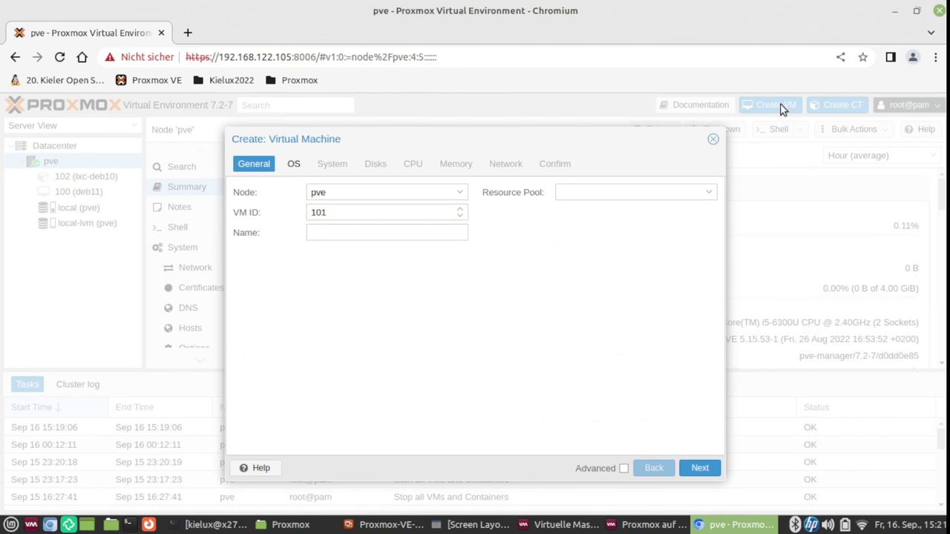
{"action": "left_click", "coordinate": [372, 232]}
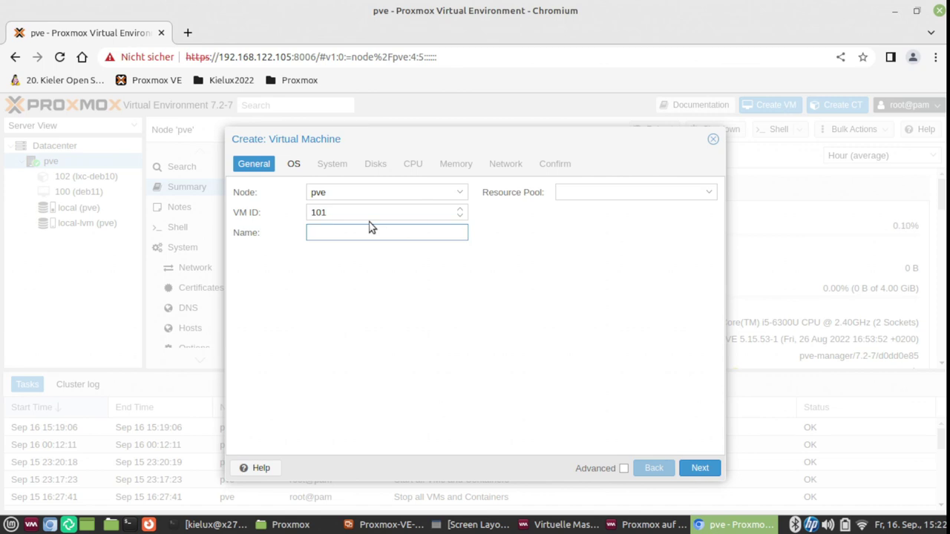
{"action": "type", "text": "deb10-"}
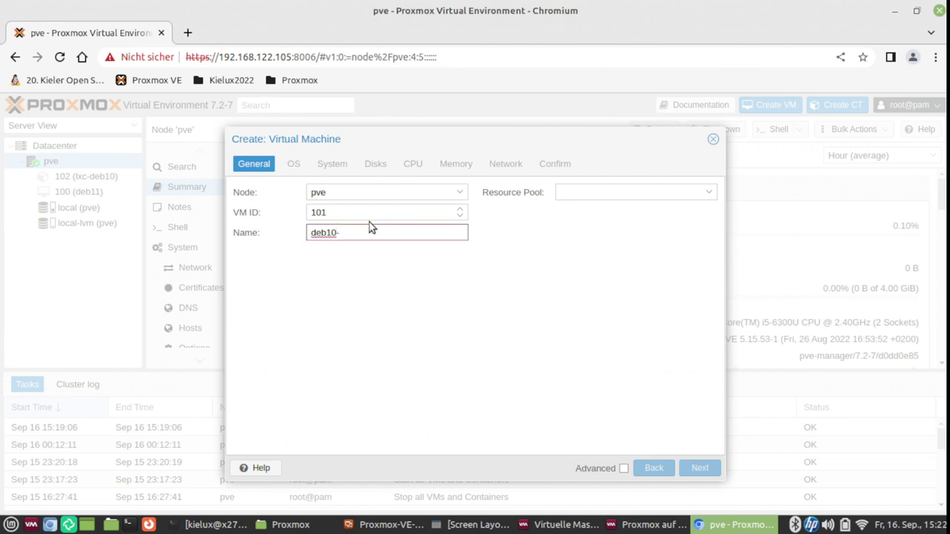
{"action": "key", "text": "BackSpace"}
{"action": "key", "text": "BackSpace"}
{"action": "type", "text": "1"}
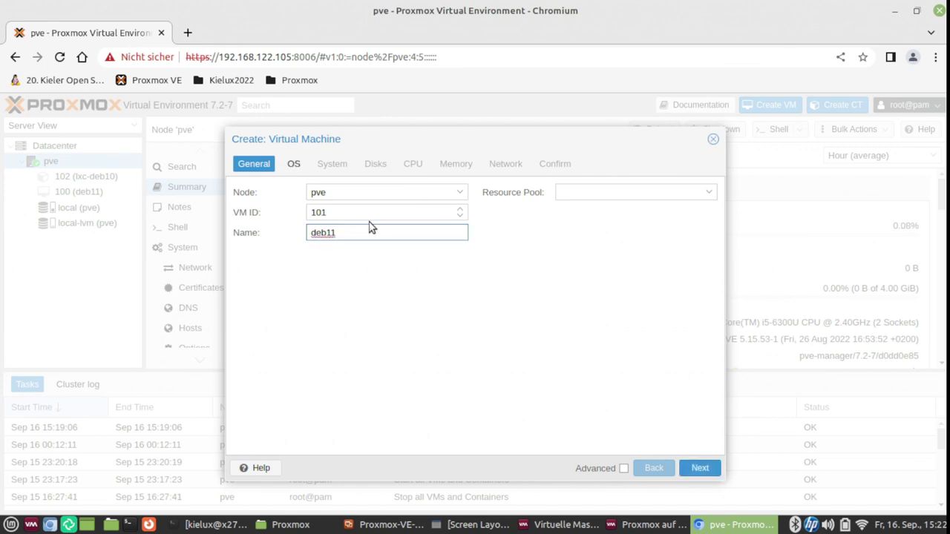
{"action": "key", "text": "BackSpace"}
{"action": "type", "text": "LT"}
{"action": "left_click", "coordinate": [713, 195]}
{"action": "left_click", "coordinate": [628, 268]}
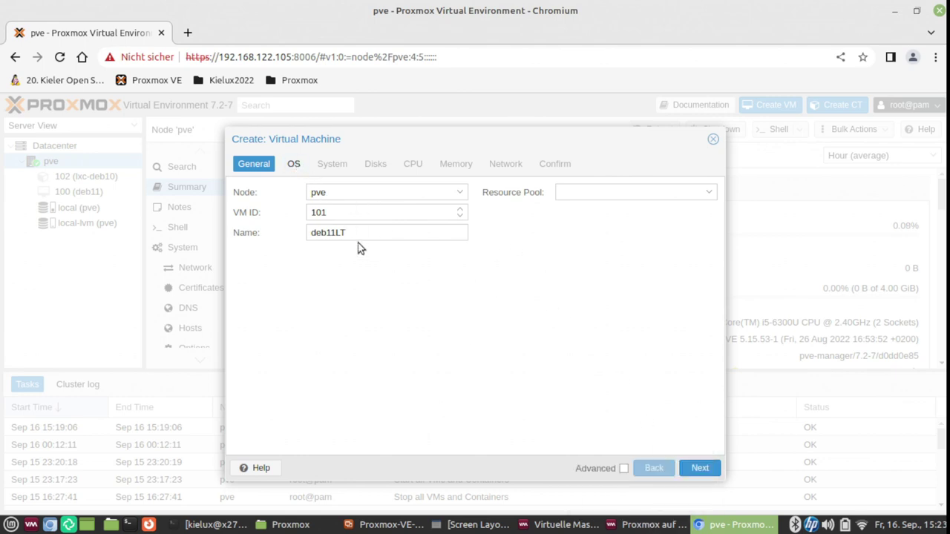
Choose deb11.iso from local storage and keep the Linux 5.x - 2.6 Kernel guest type.
{"action": "left_click", "coordinate": [700, 468]}
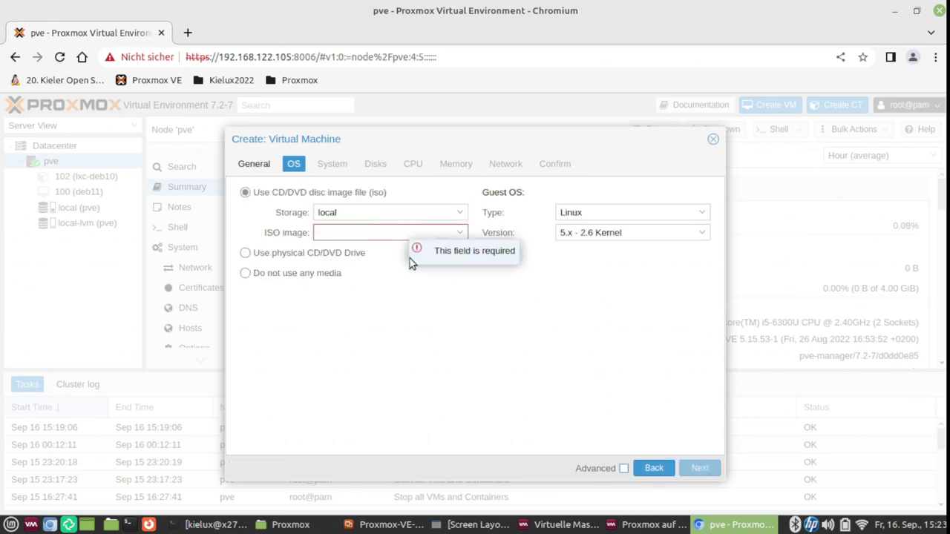
{"action": "left_click", "coordinate": [462, 213]}
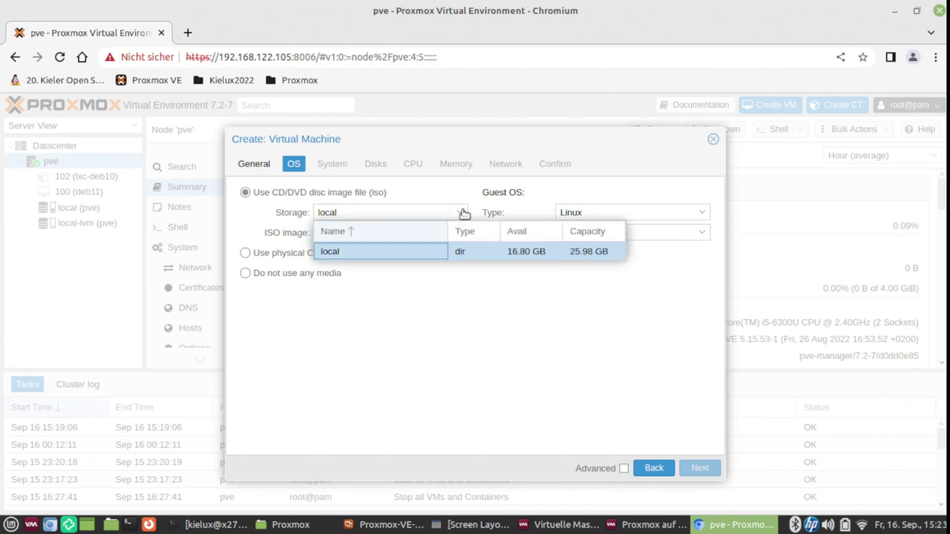
{"action": "left_click", "coordinate": [462, 180]}
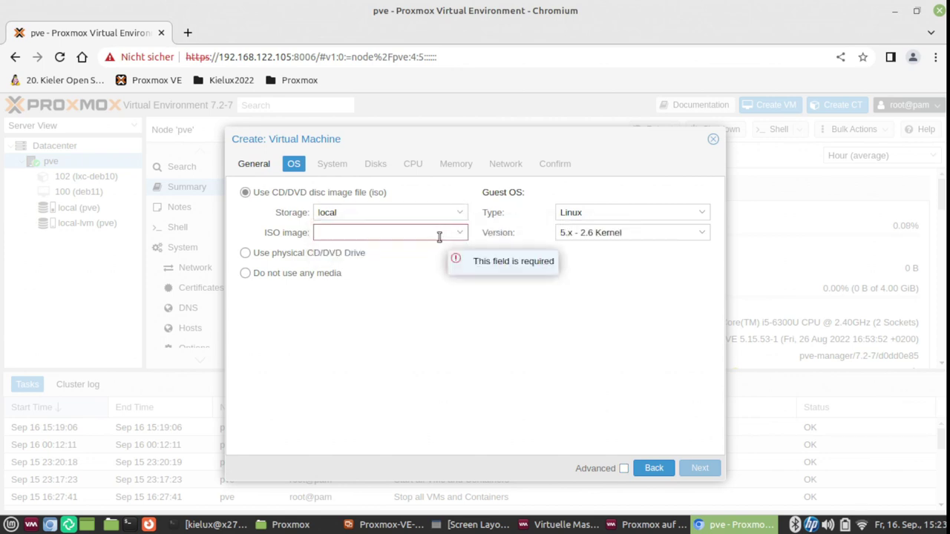
{"action": "left_click", "coordinate": [460, 233]}
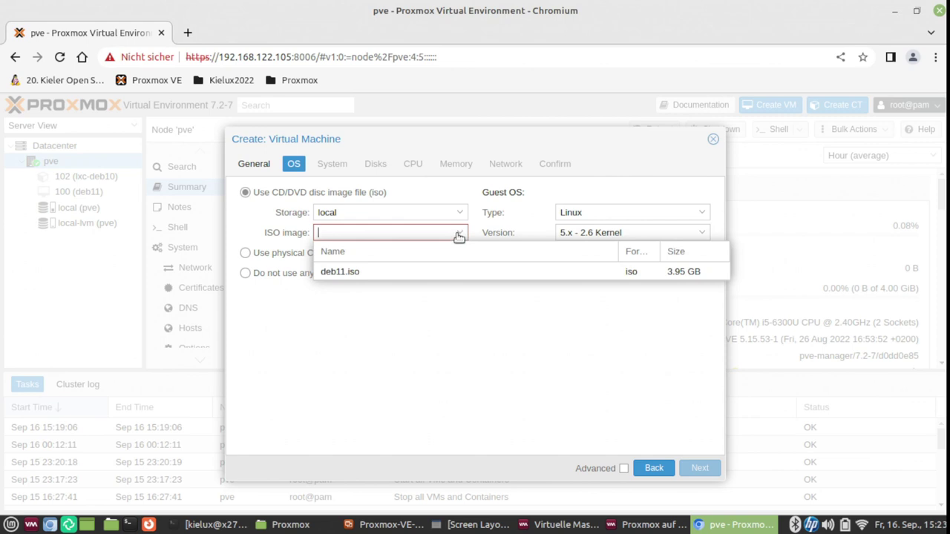
{"action": "left_click", "coordinate": [349, 272]}
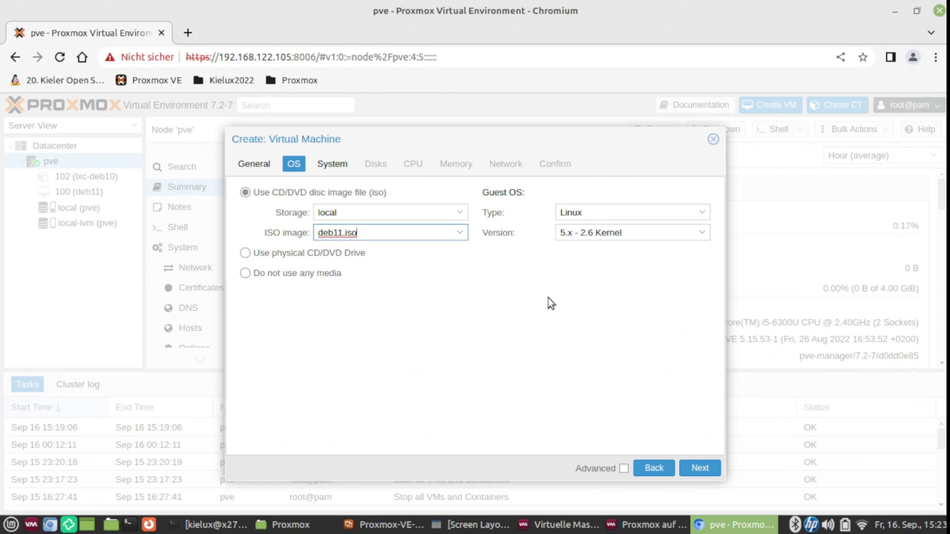
{"action": "left_click", "coordinate": [707, 216]}
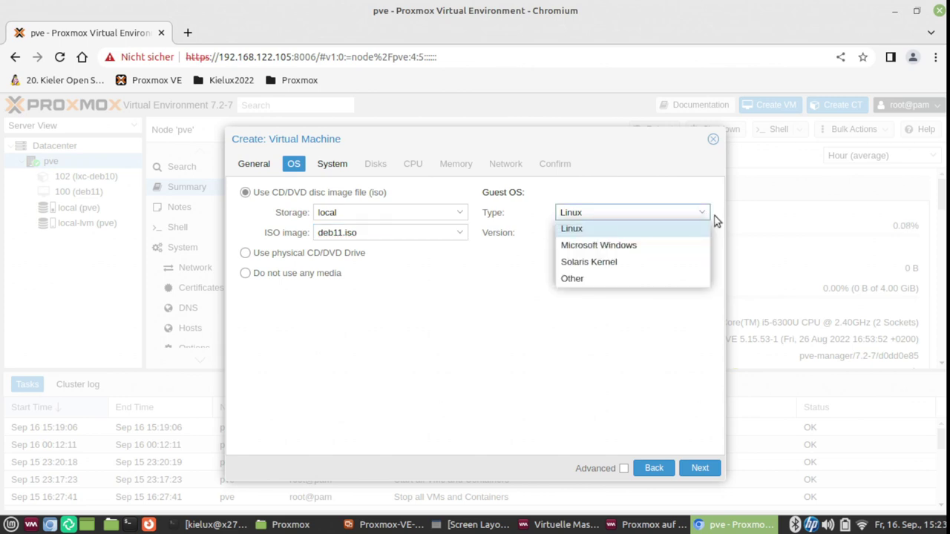
{"action": "left_click", "coordinate": [637, 211]}
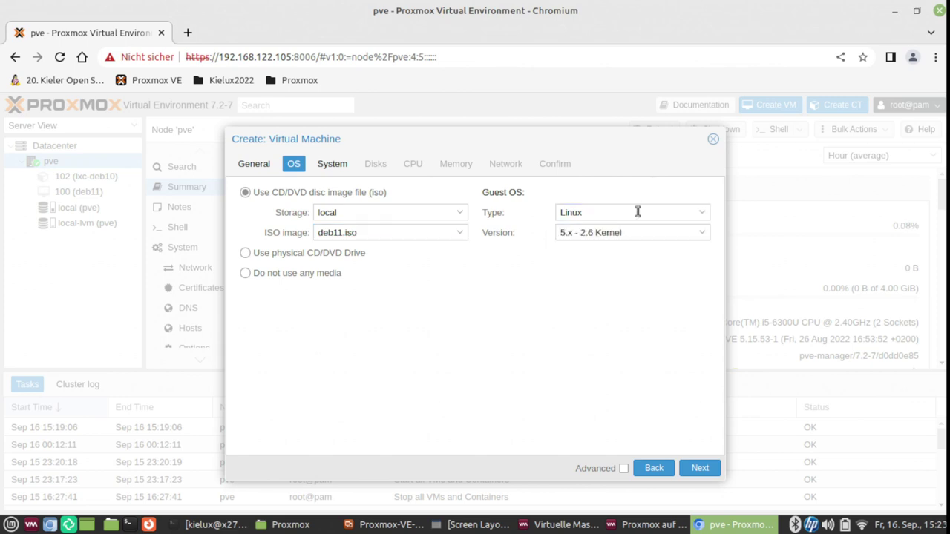
{"action": "left_click", "coordinate": [697, 234]}
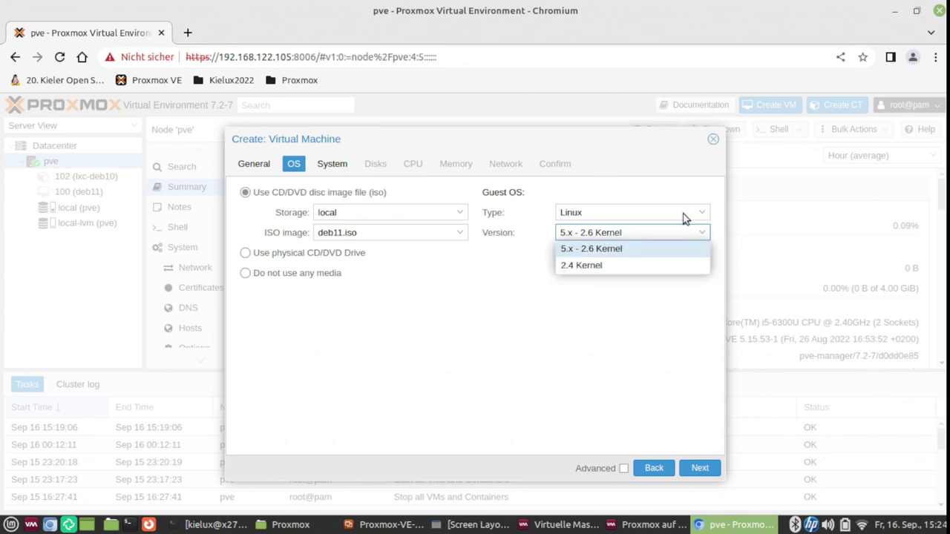
{"action": "left_click", "coordinate": [612, 199]}
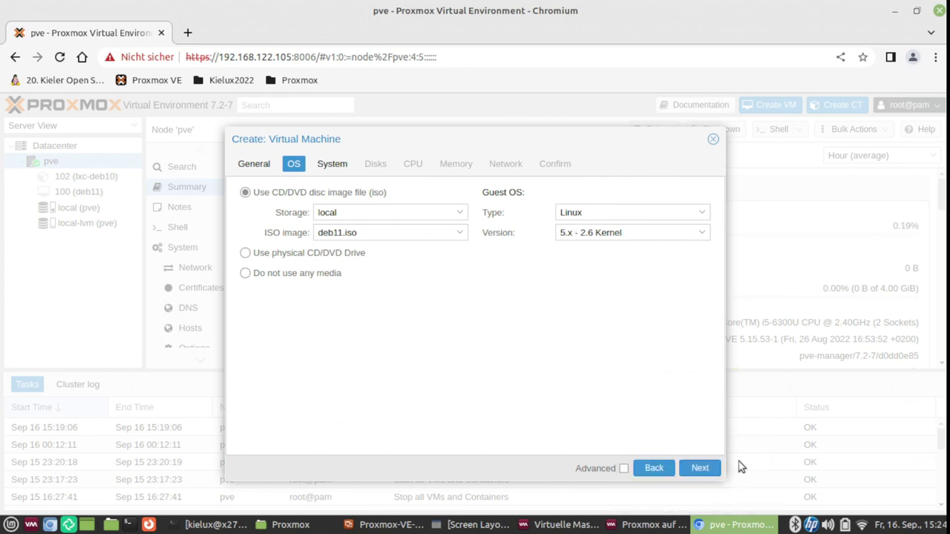
{"action": "left_click", "coordinate": [624, 470]}
{"action": "left_click", "coordinate": [255, 165]}
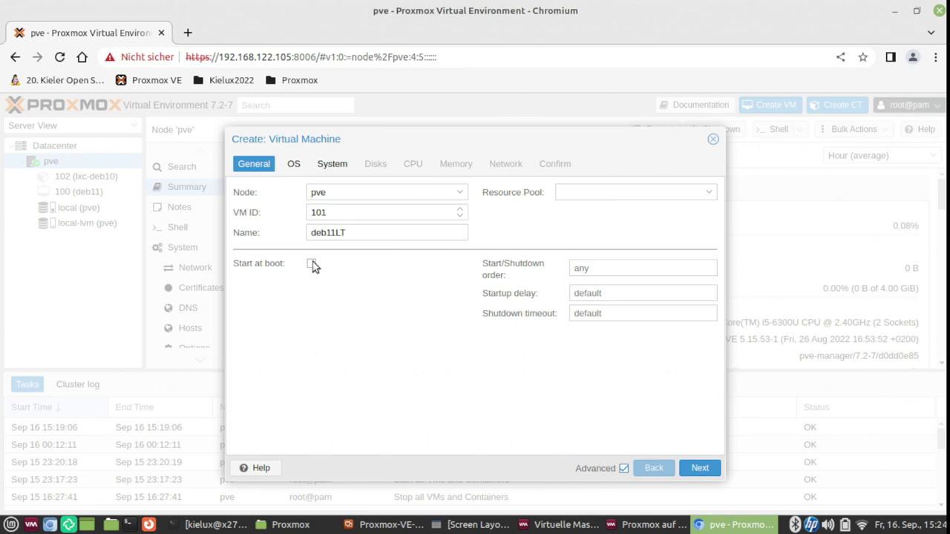
{"action": "left_click", "coordinate": [312, 266]}
{"action": "left_click", "coordinate": [312, 266]}
{"action": "left_click", "coordinate": [623, 470]}
On the System step, keep the default machine and Default graphic card, and enable the Qemu Agent.
{"action": "left_click", "coordinate": [711, 471]}
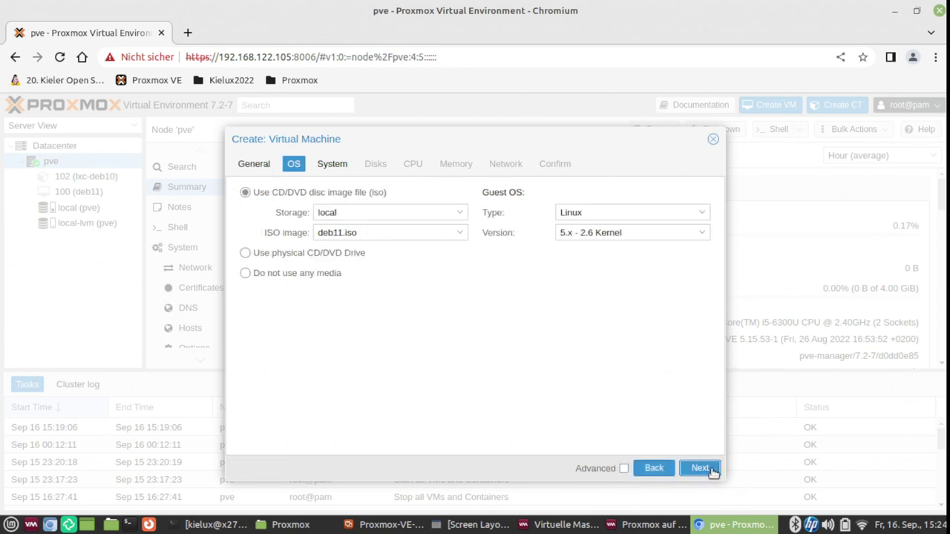
{"action": "left_click", "coordinate": [710, 471]}
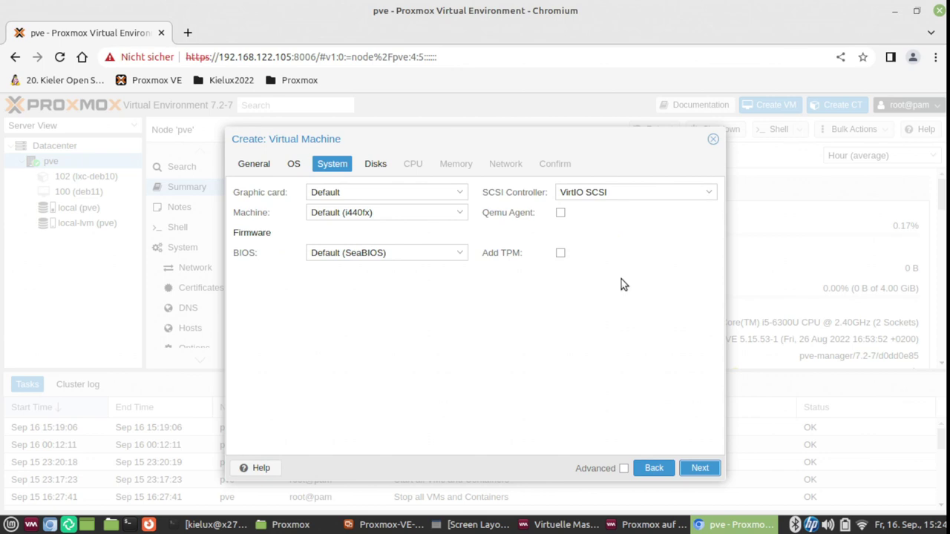
{"action": "left_click", "coordinate": [462, 214]}
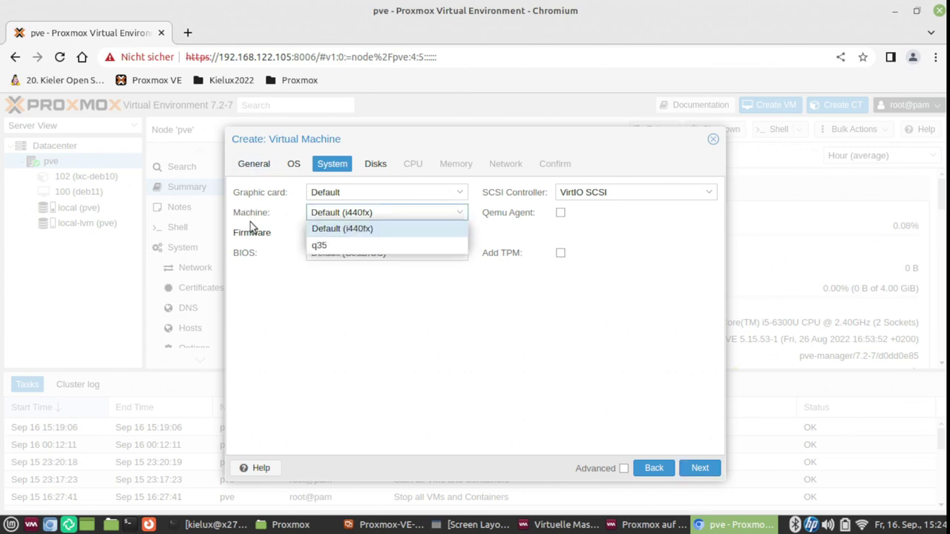
{"action": "left_click", "coordinate": [251, 226]}
{"action": "left_click", "coordinate": [462, 194]}
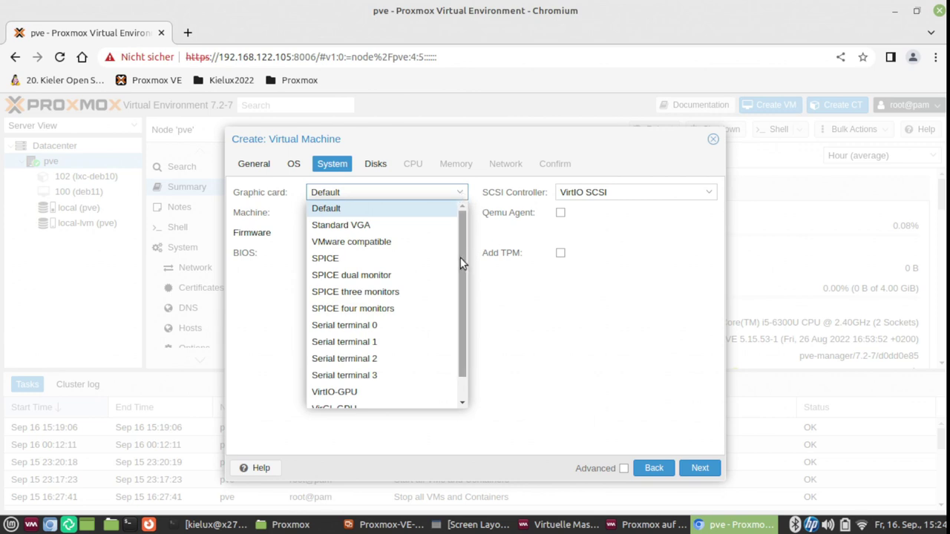
{"action": "scroll", "coordinate": [460, 259], "scroll_direction": "down", "scroll_amount": 1}
{"action": "scroll", "coordinate": [460, 319], "scroll_direction": "up", "scroll_amount": 1}
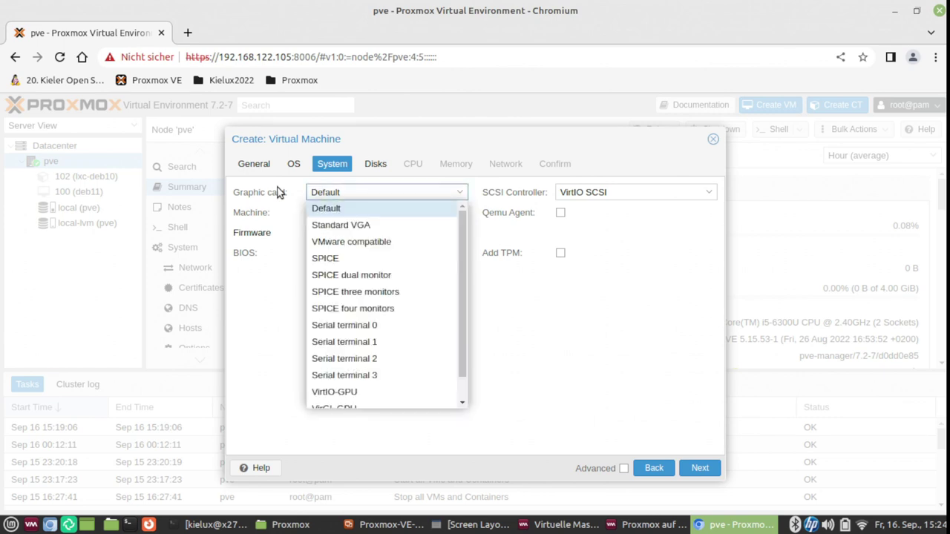
{"action": "left_click", "coordinate": [232, 295]}
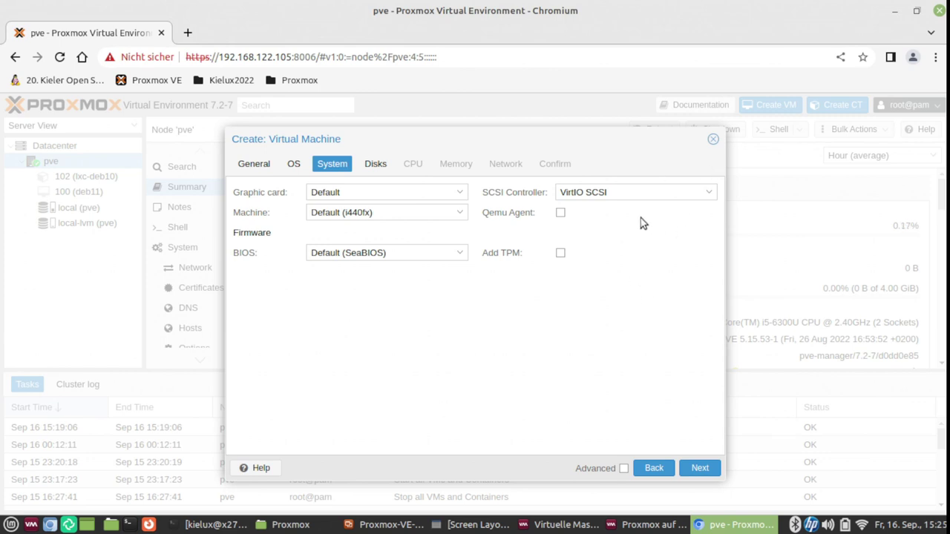
{"action": "left_click", "coordinate": [561, 214]}
Keep the 32 GiB scsi0 disk on the SCSI bus with local-lvm storage.
{"action": "left_click", "coordinate": [700, 468]}
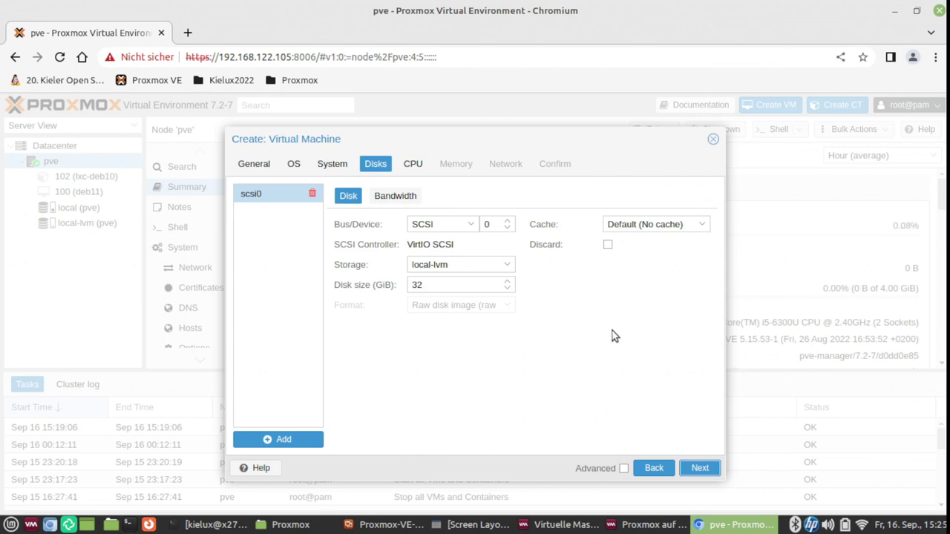
{"action": "left_click", "coordinate": [471, 226]}
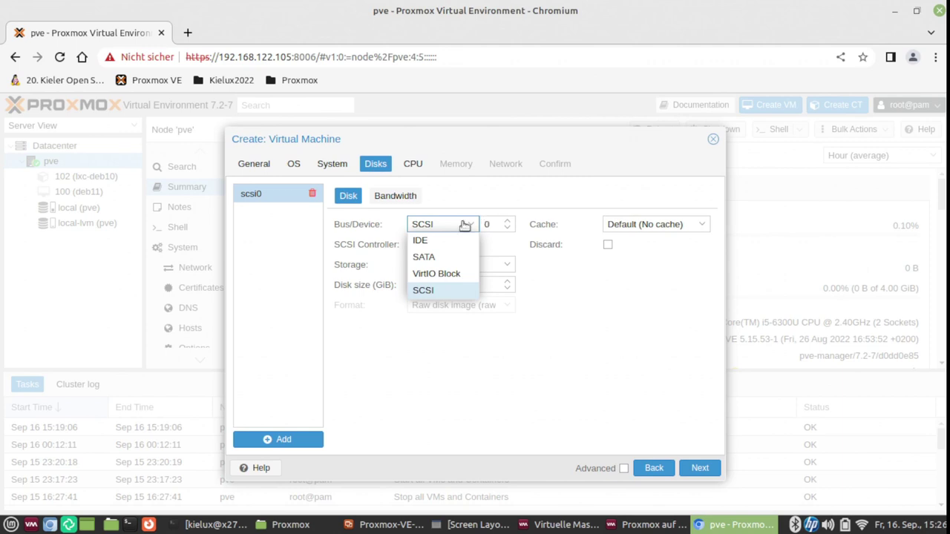
{"action": "left_click", "coordinate": [456, 194]}
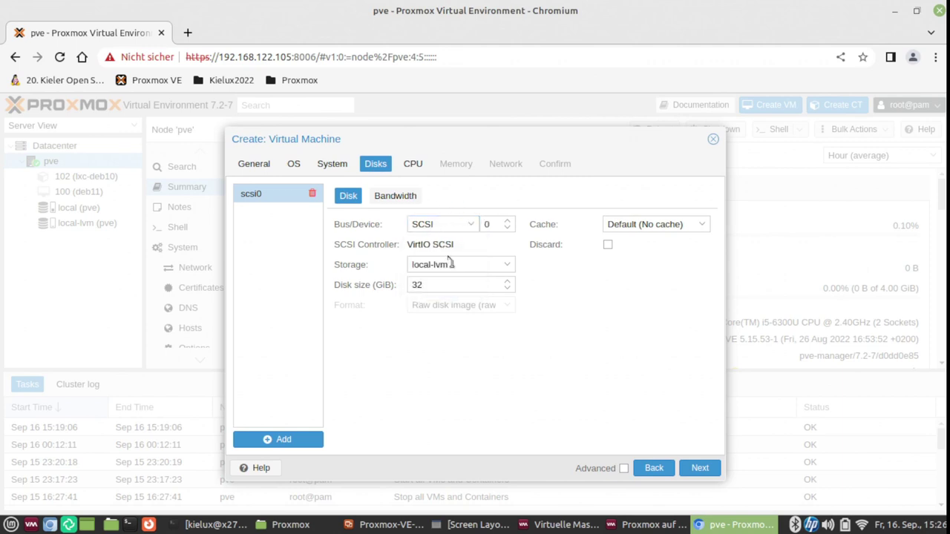
{"action": "left_click", "coordinate": [510, 268]}
{"action": "left_click", "coordinate": [510, 267]}
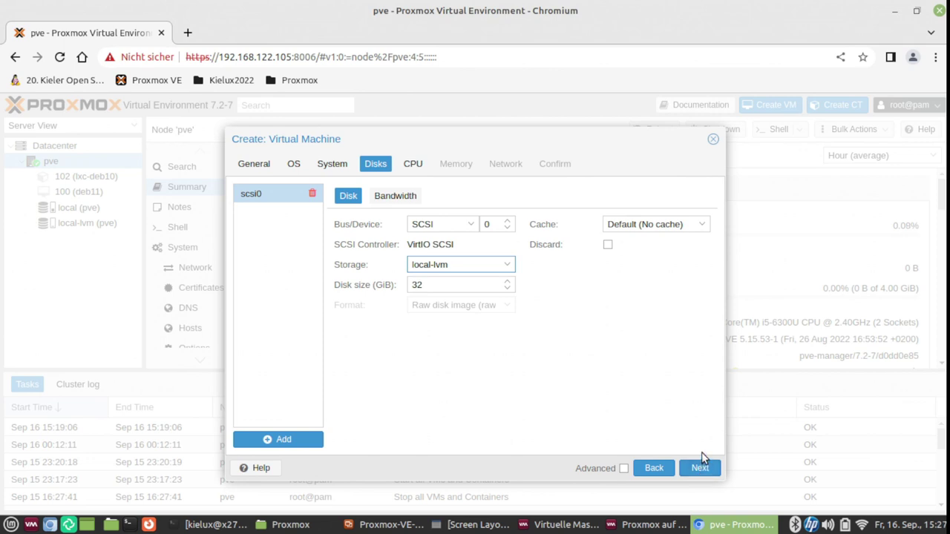
{"action": "left_click", "coordinate": [510, 264]}
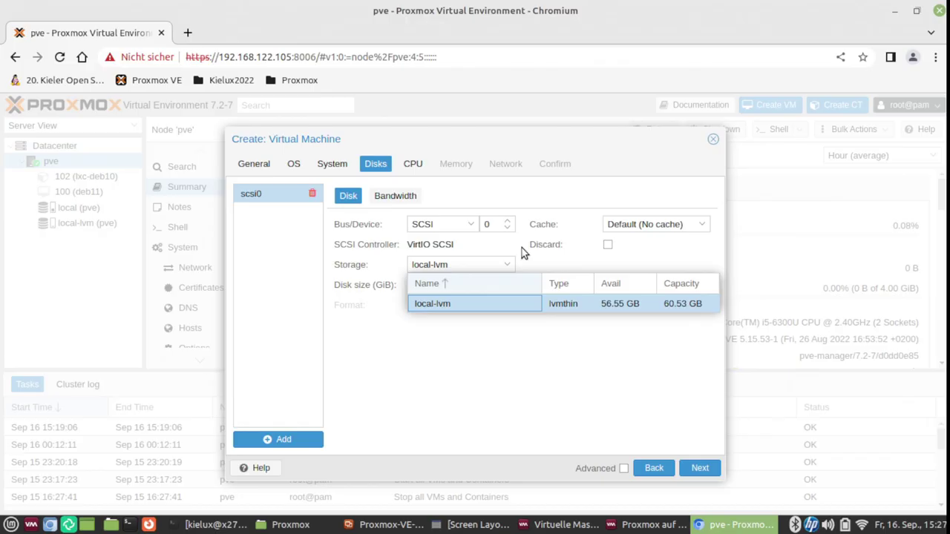
{"action": "left_click", "coordinate": [521, 247]}
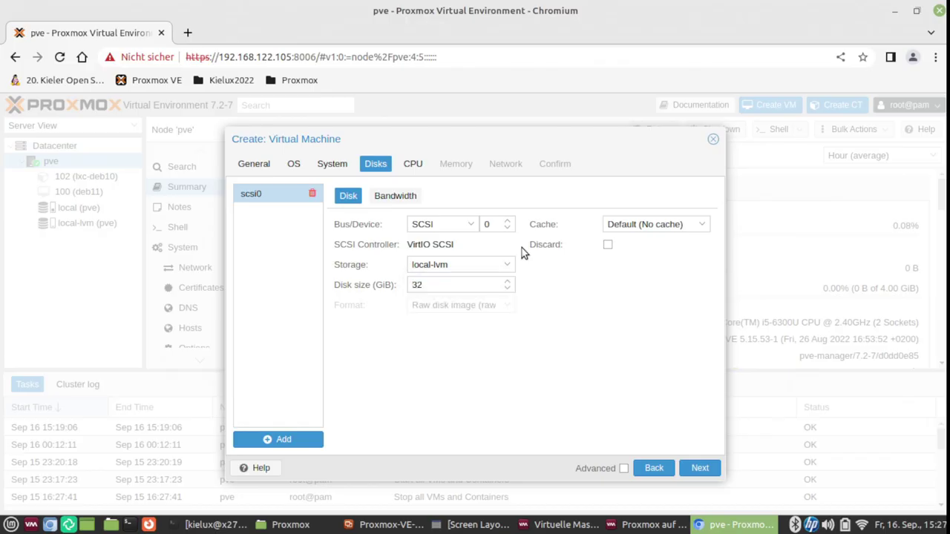
Keep 1 socket and 1 core, and change the memory from 2048 to 1024 MiB.
{"action": "left_click", "coordinate": [699, 468]}
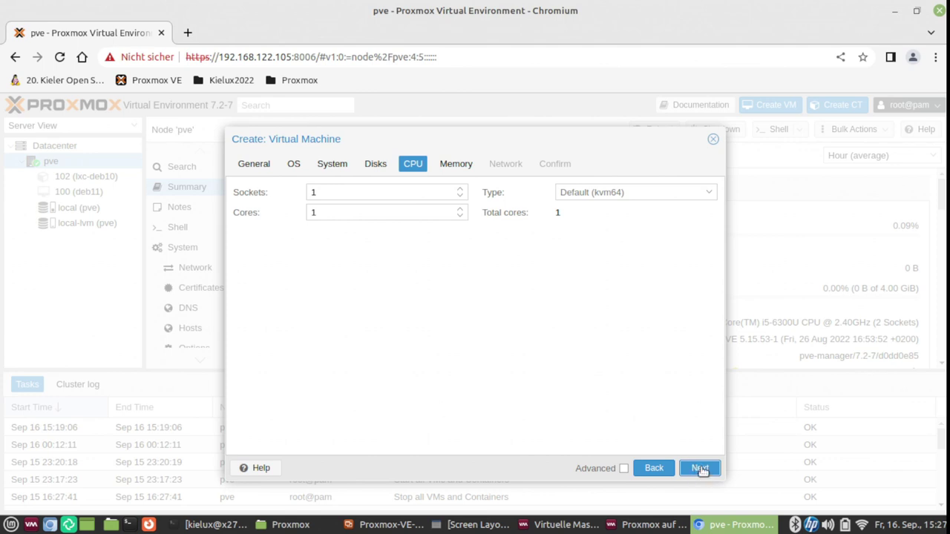
{"action": "left_click", "coordinate": [699, 468]}
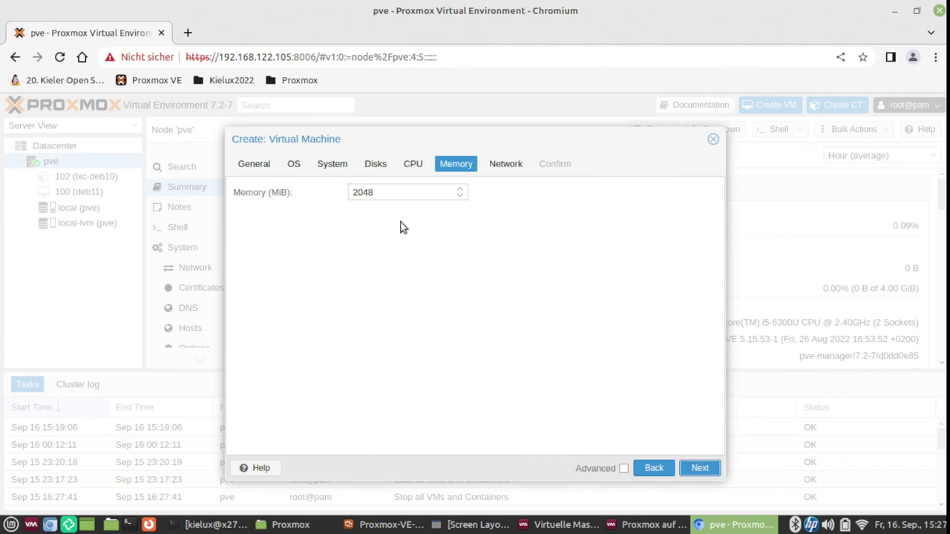
{"action": "double_click", "coordinate": [383, 188]}
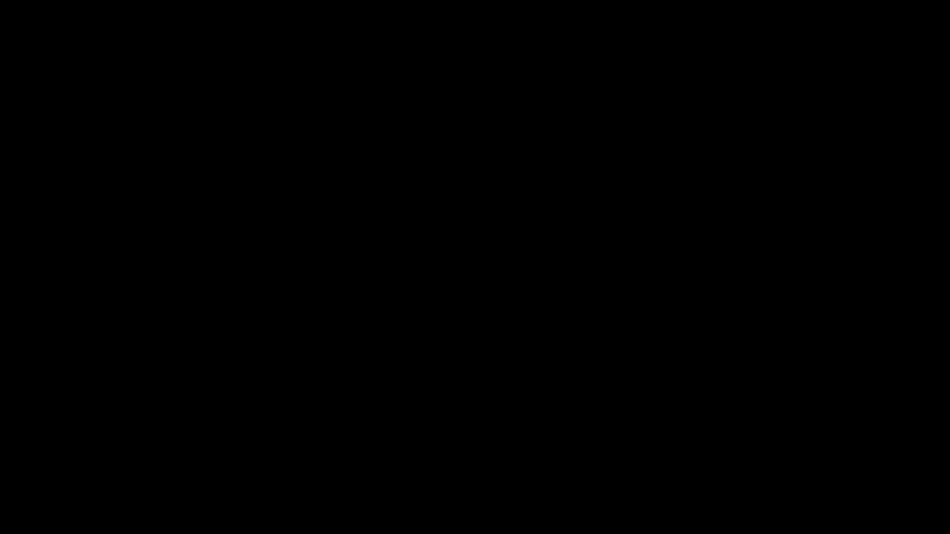
{"action": "type", "text": "1024"}
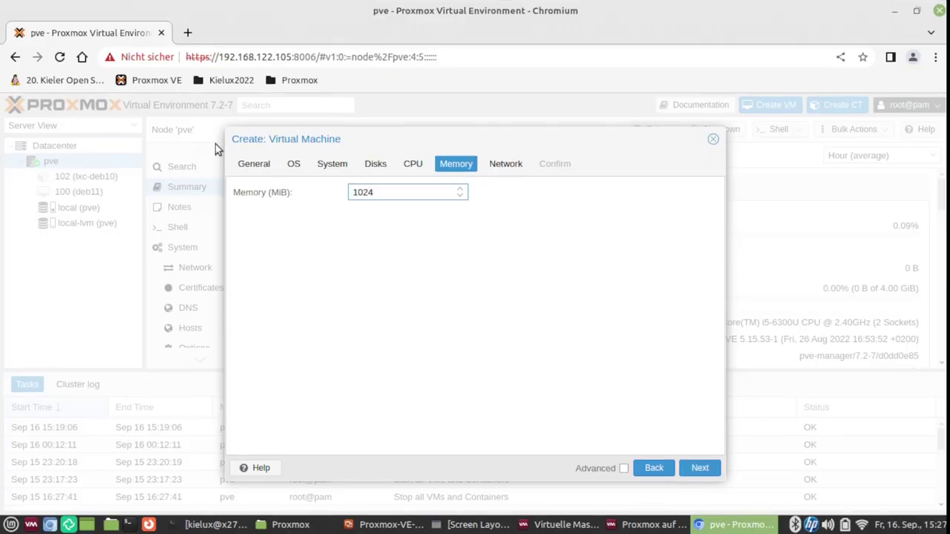
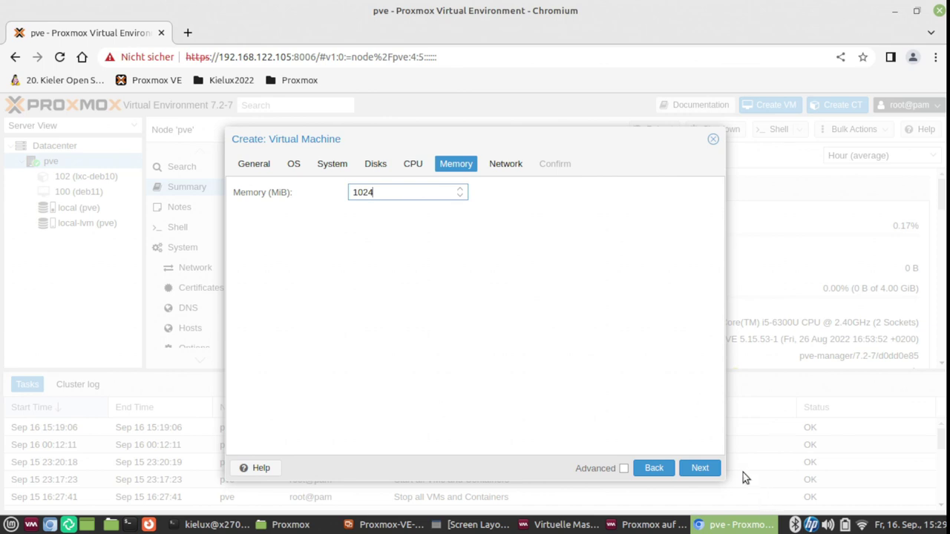
Connect the VM's network to bridge vmbr0 and move on to the Confirm summary.
{"action": "left_click", "coordinate": [710, 466]}
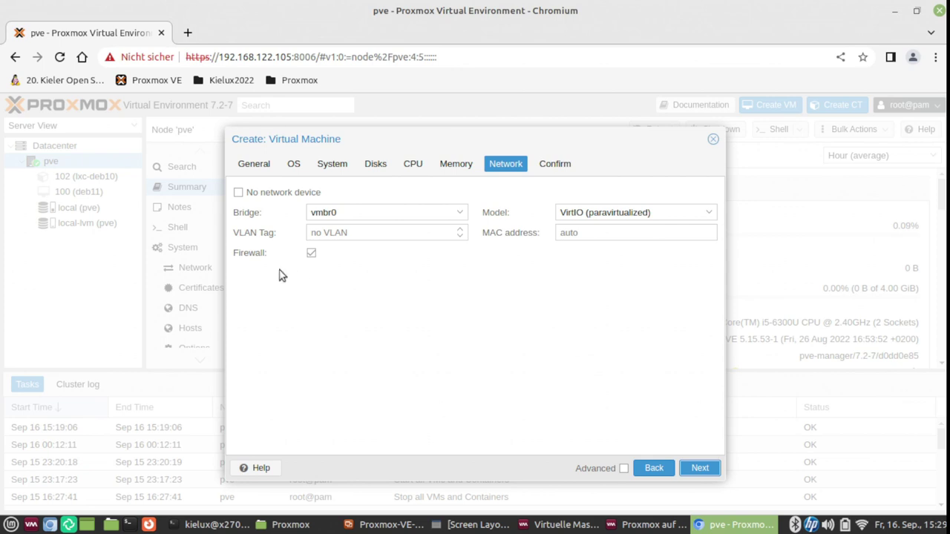
{"action": "left_click", "coordinate": [460, 213]}
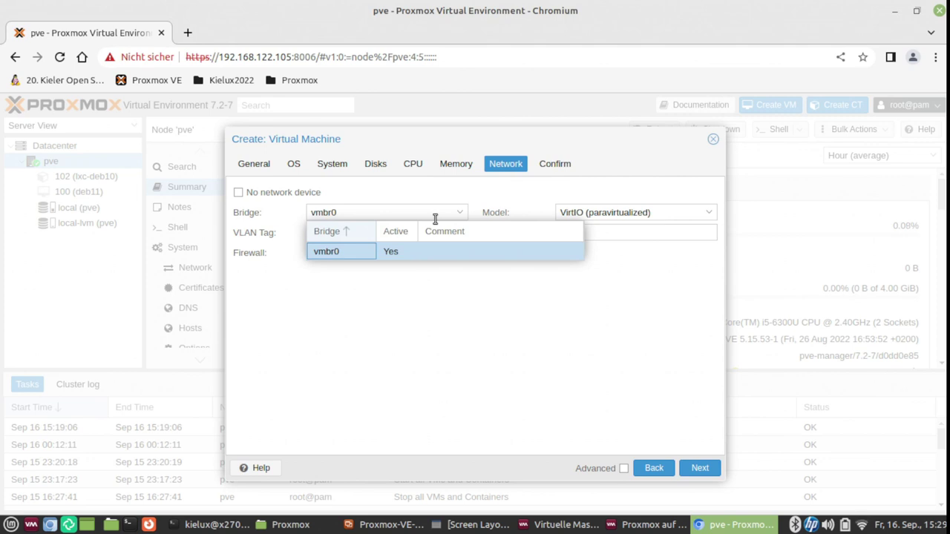
{"action": "left_click", "coordinate": [414, 199]}
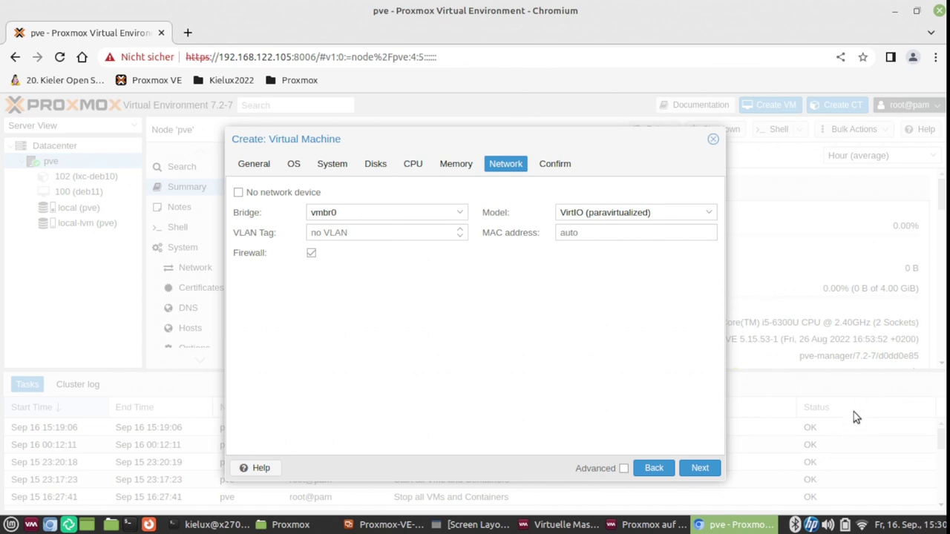
{"action": "left_click", "coordinate": [701, 468]}
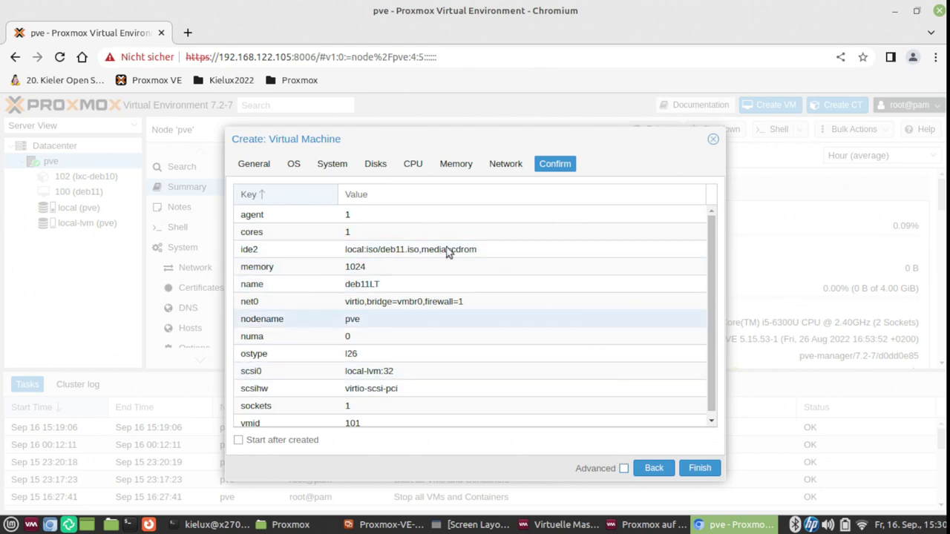
{"action": "left_click", "coordinate": [300, 168]}
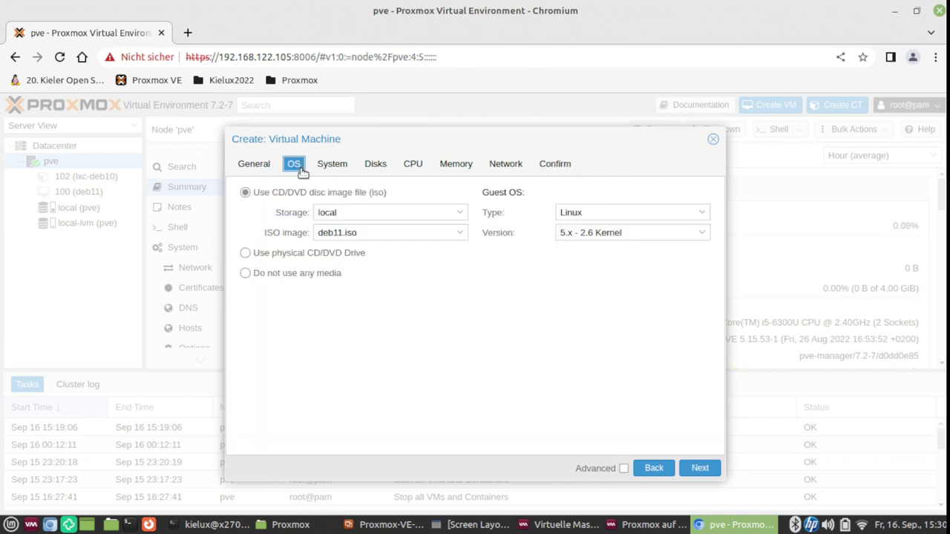
{"action": "left_click", "coordinate": [461, 234]}
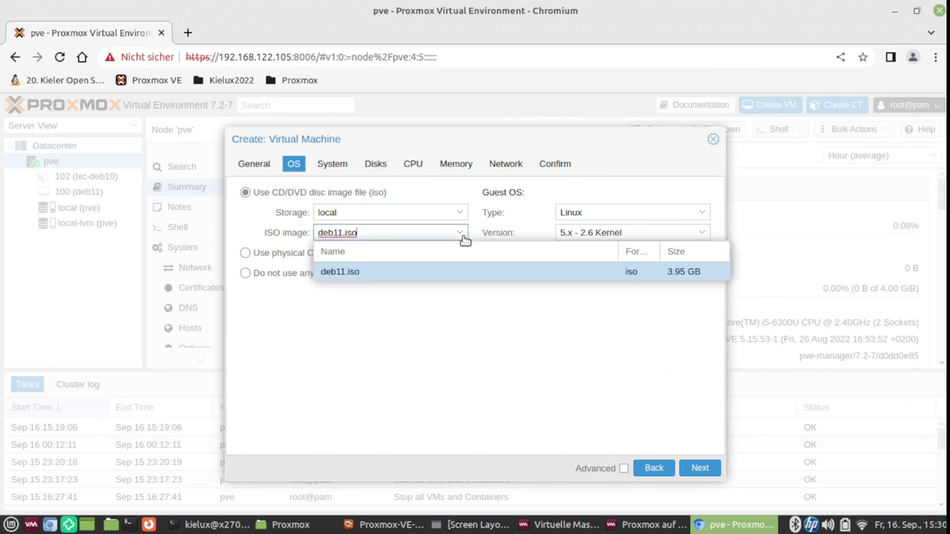
{"action": "left_click", "coordinate": [438, 270]}
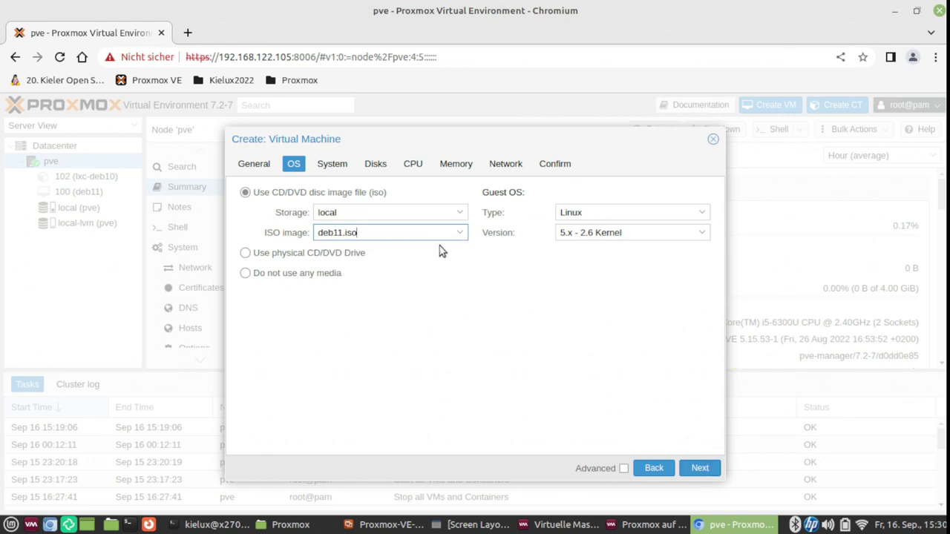
{"action": "left_click", "coordinate": [459, 234]}
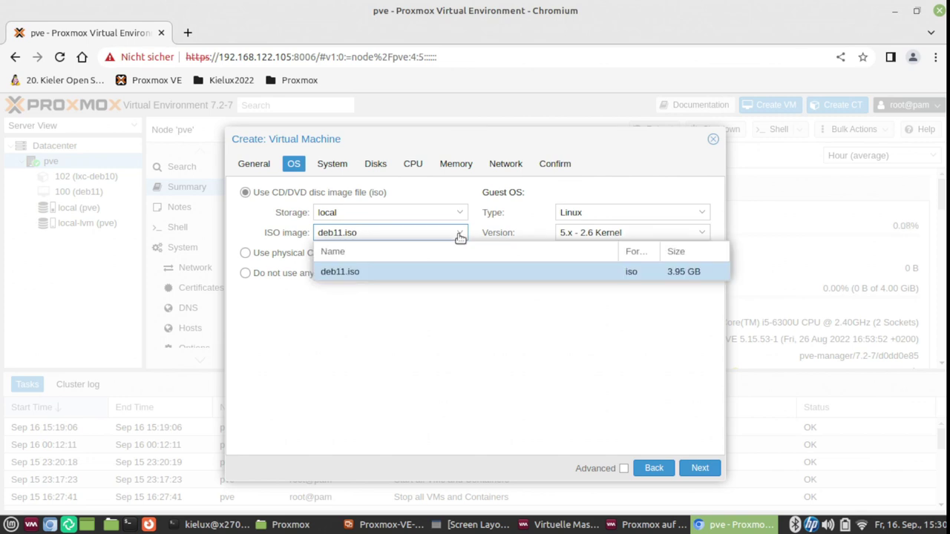
{"action": "left_click", "coordinate": [398, 272]}
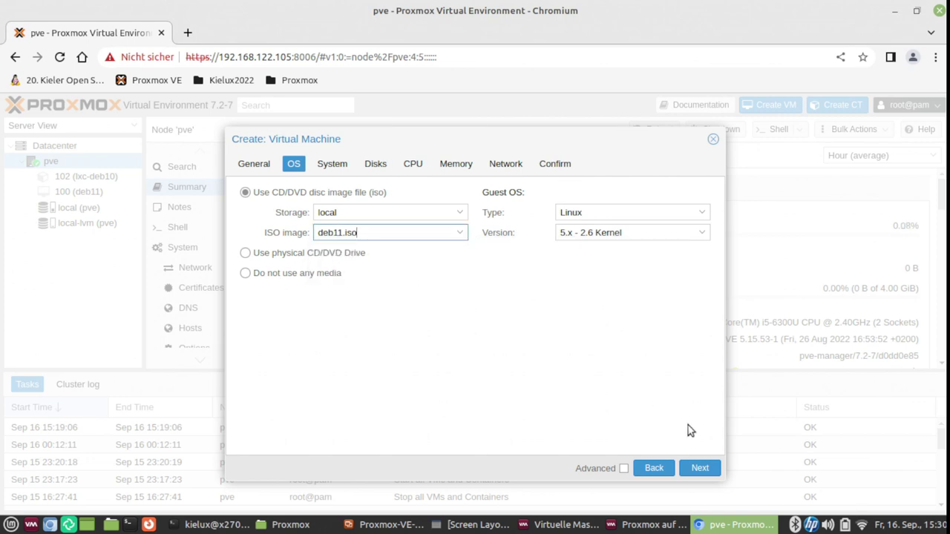
{"action": "left_click", "coordinate": [700, 467]}
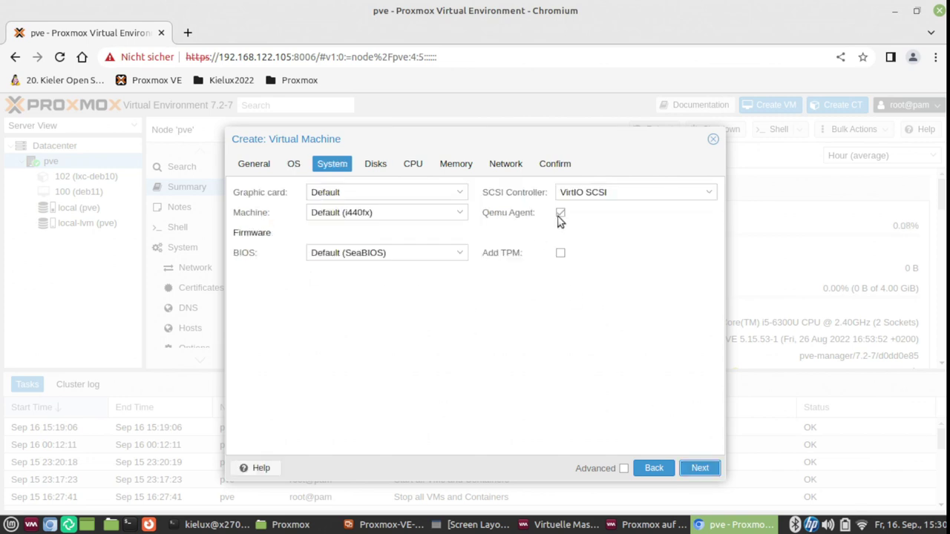
{"action": "left_click", "coordinate": [700, 468]}
{"action": "left_click", "coordinate": [700, 468]}
{"action": "left_click", "coordinate": [700, 468]}
{"action": "left_click", "coordinate": [700, 468]}
{"action": "left_click", "coordinate": [700, 467]}
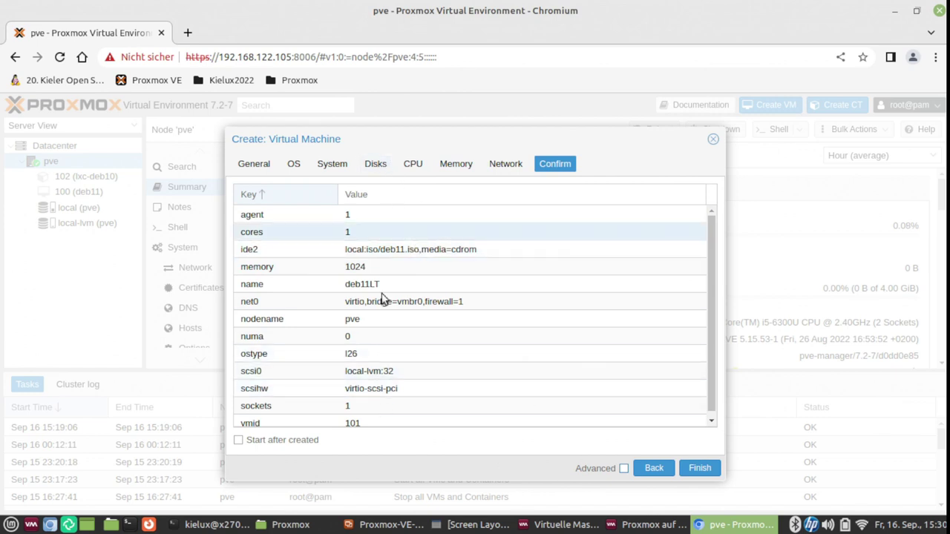
Finish creating VM 101 'deb11LT', check its creation task, and show its summary page.
{"action": "left_click", "coordinate": [714, 467]}
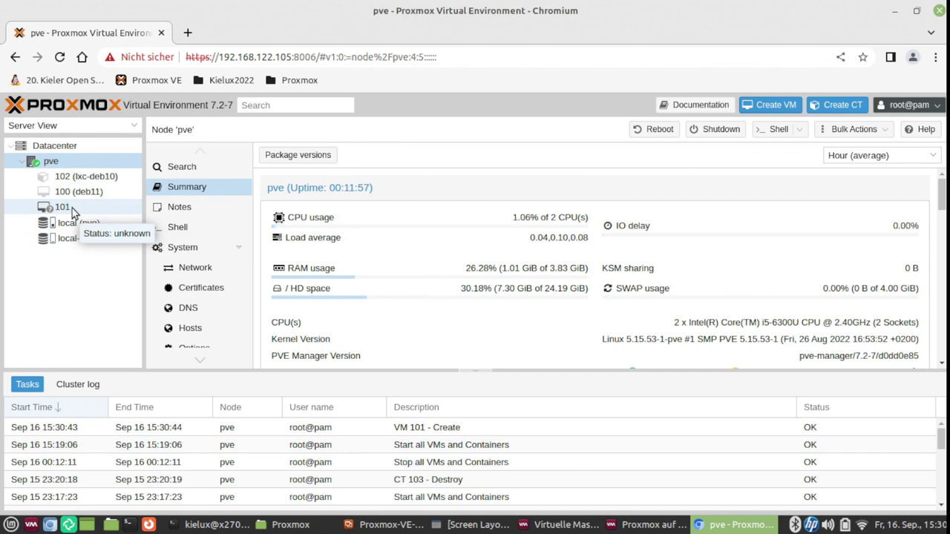
{"action": "left_click", "coordinate": [430, 429]}
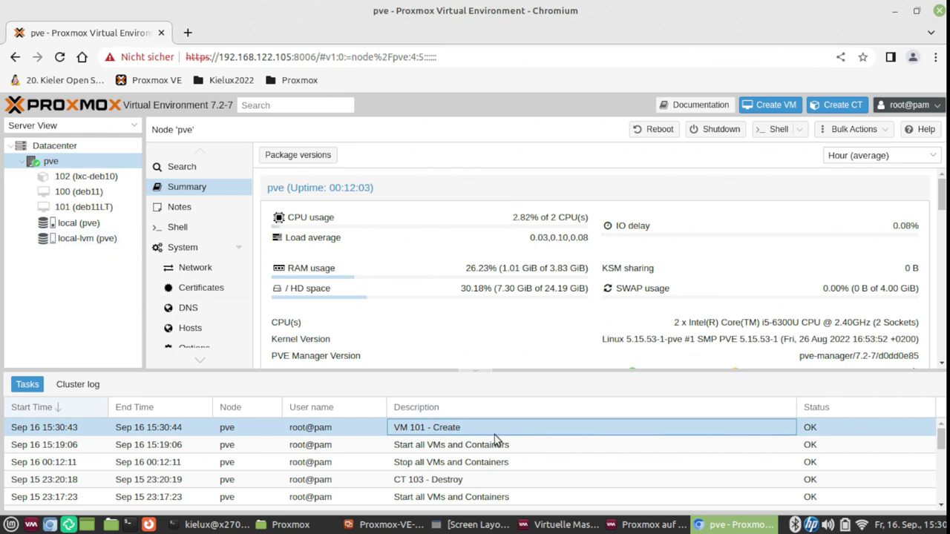
{"action": "left_click", "coordinate": [91, 212]}
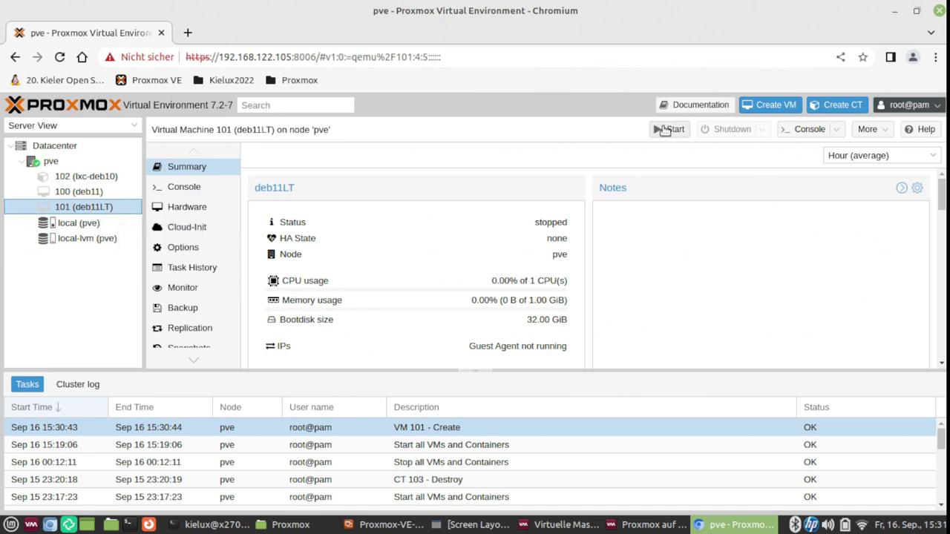
Start VM deb11LT and open its console window in the screen centre.
{"action": "left_click", "coordinate": [668, 129]}
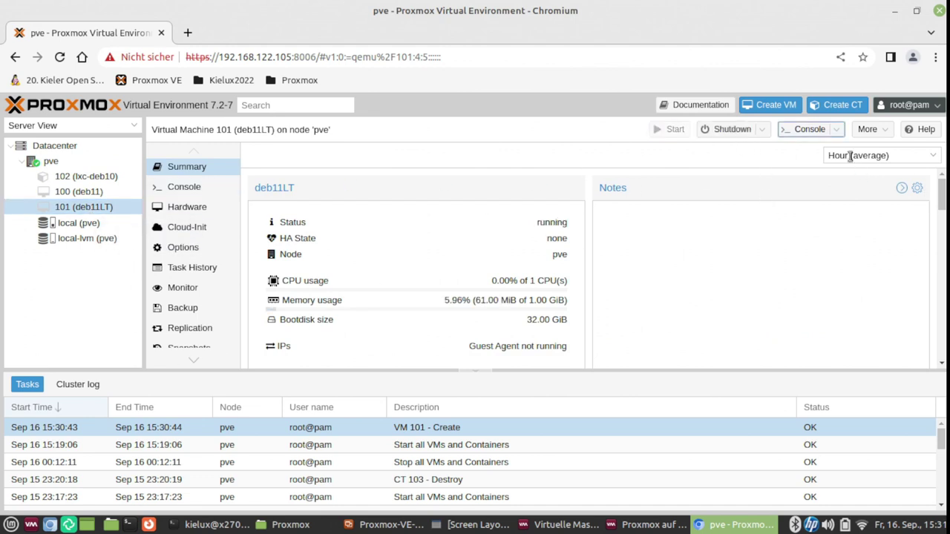
{"action": "left_click", "coordinate": [814, 131]}
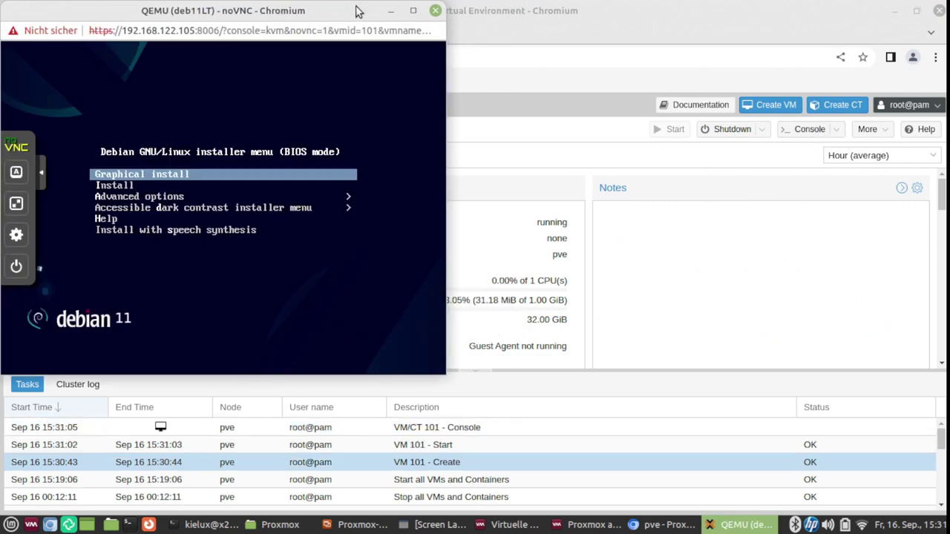
{"action": "left_click_drag", "start_coordinate": [345, 11], "coordinate": [530, 52]}
Launch the Debian text-mode Install entry, then close the console window.
{"action": "key", "text": "Down"}
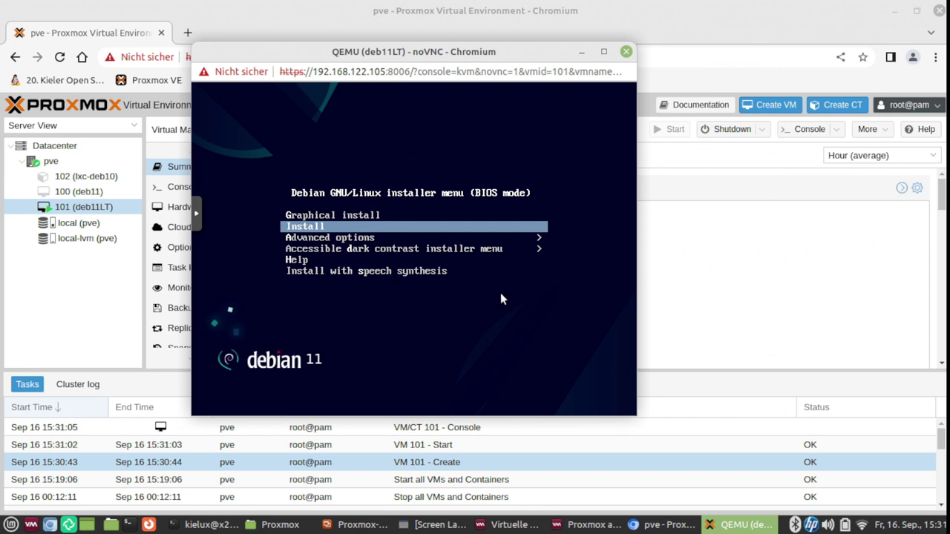
{"action": "key", "text": "Return"}
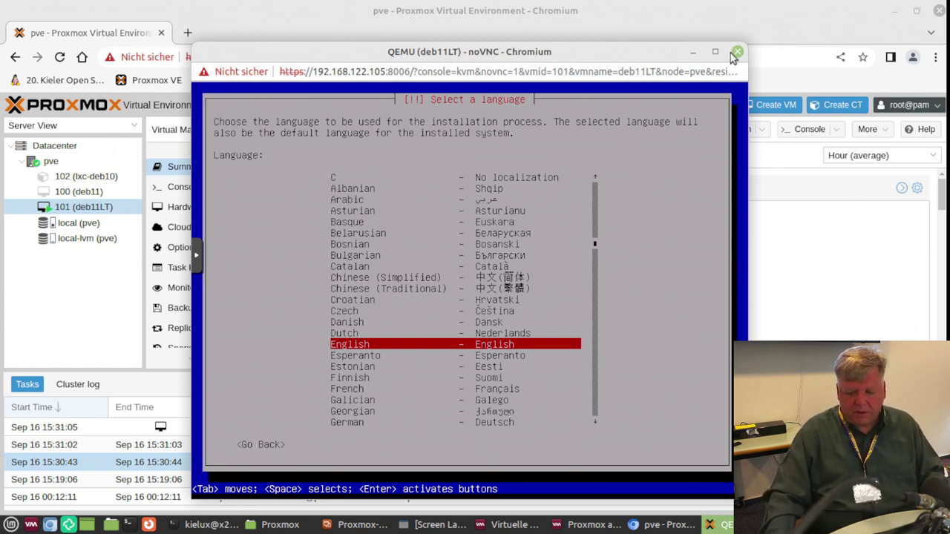
{"action": "left_click", "coordinate": [737, 53]}
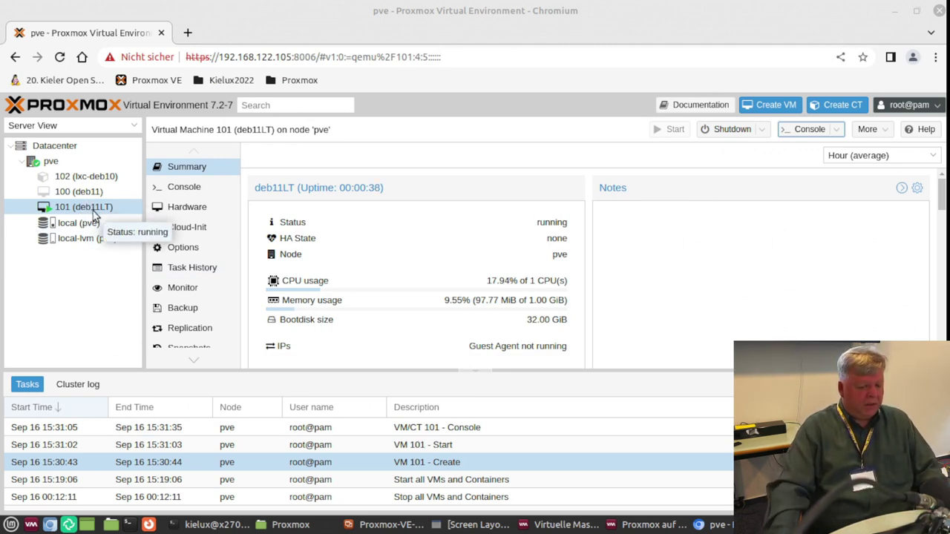
Stop VM 101 (deb11LT) from its context menu and confirm with Yes.
{"action": "left_click", "coordinate": [48, 213]}
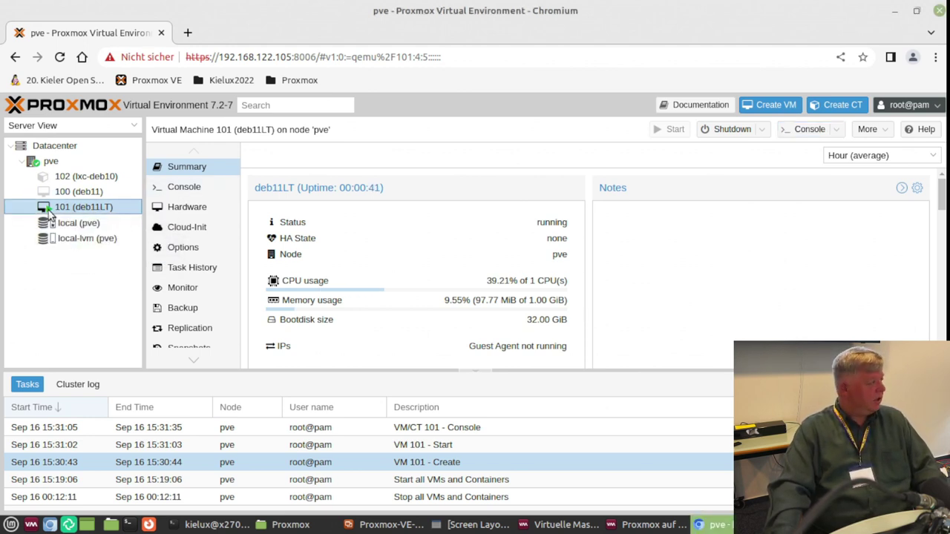
{"action": "right_click", "coordinate": [49, 213]}
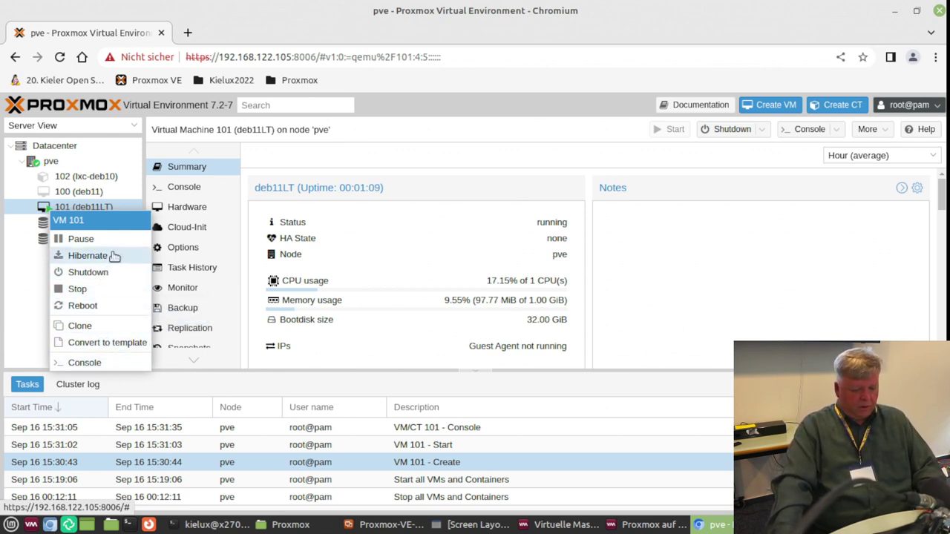
{"action": "left_click", "coordinate": [95, 294]}
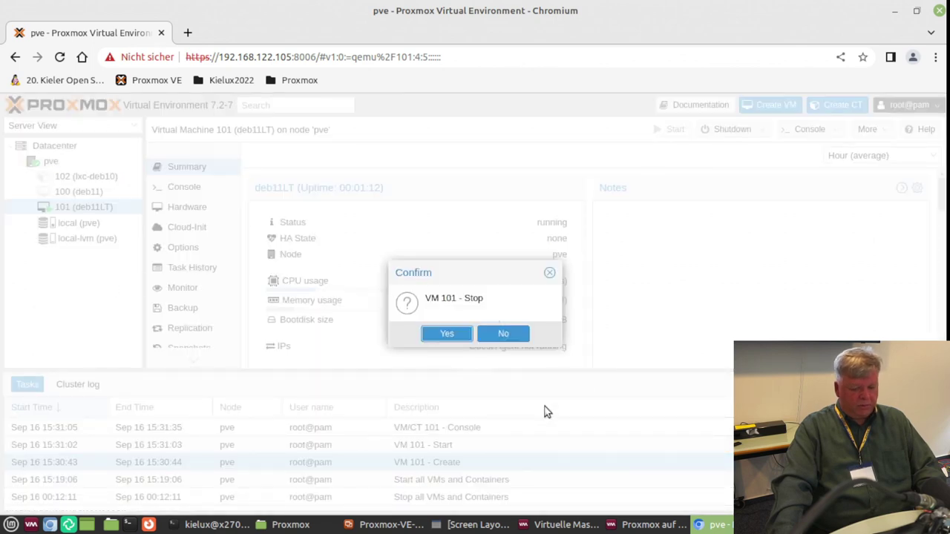
{"action": "left_click", "coordinate": [456, 334]}
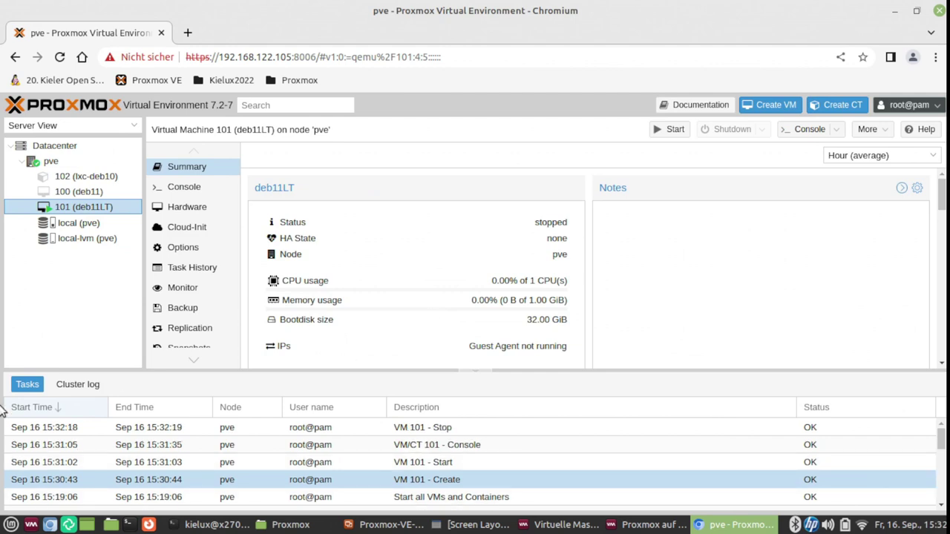
Start VM 100 (deb11) from its context menu and open its console.
{"action": "left_click", "coordinate": [84, 194]}
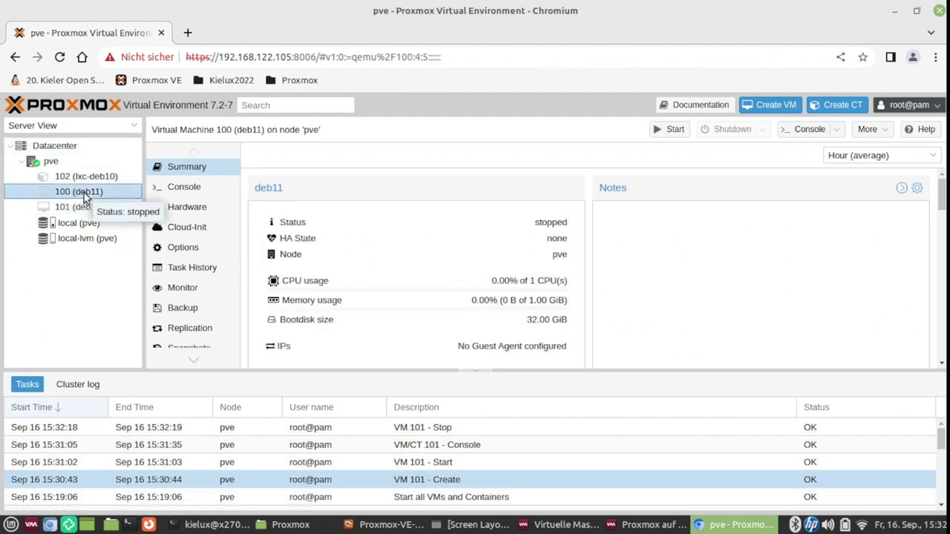
{"action": "right_click", "coordinate": [101, 198]}
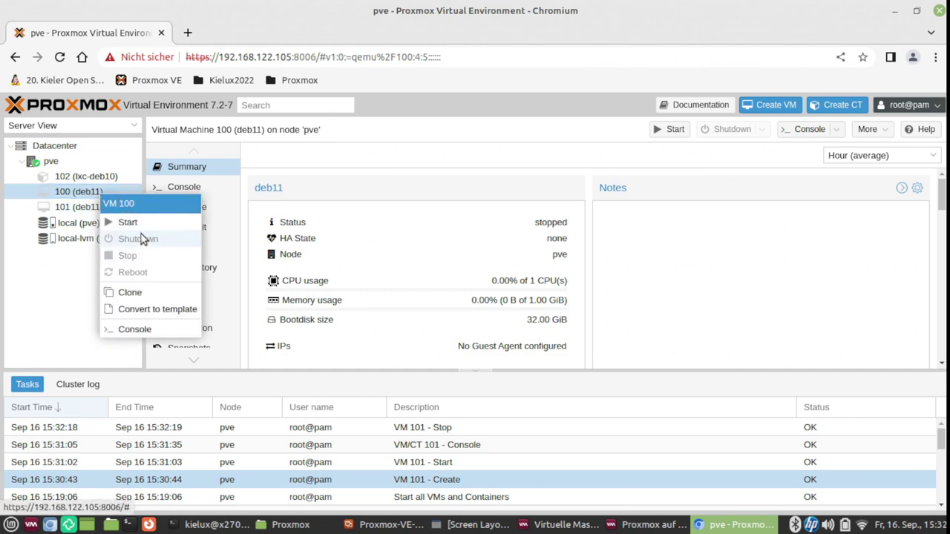
{"action": "left_click", "coordinate": [138, 223]}
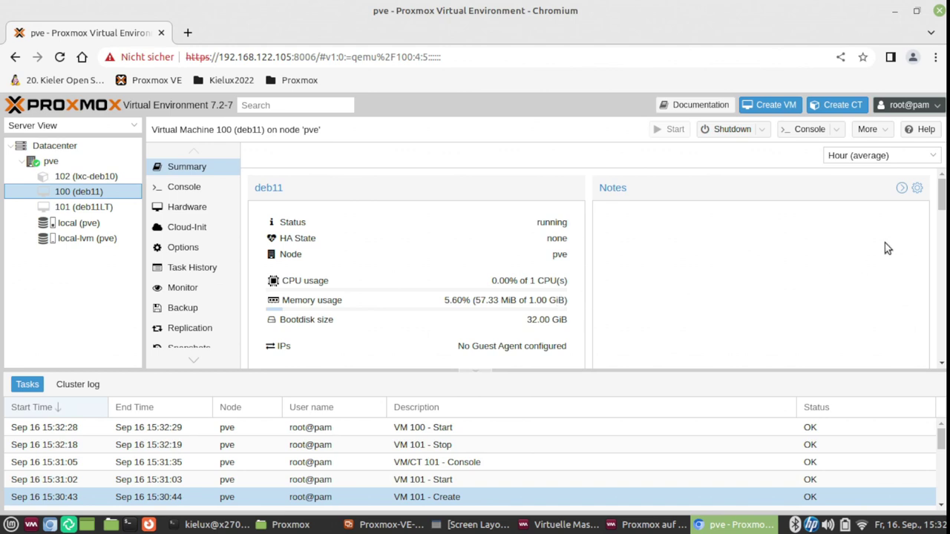
{"action": "right_click", "coordinate": [58, 195]}
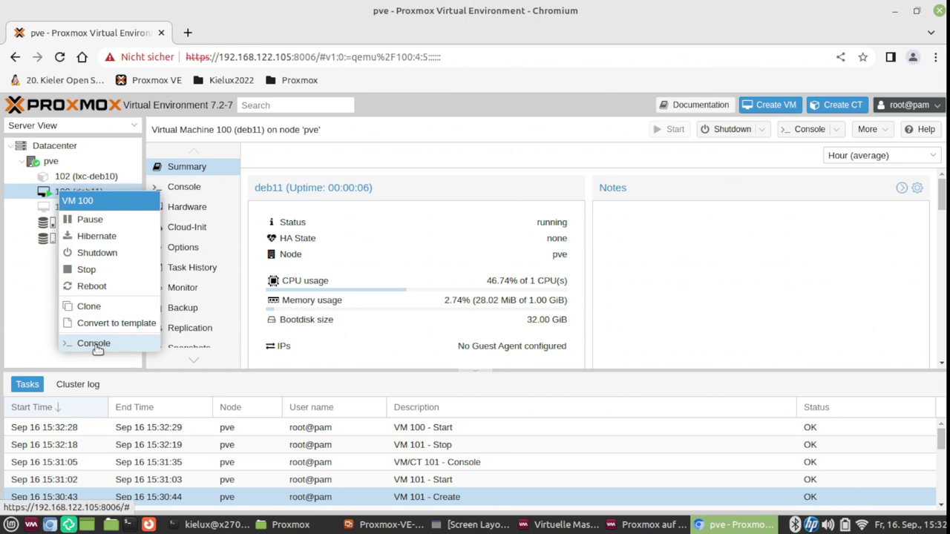
{"action": "left_click", "coordinate": [93, 344]}
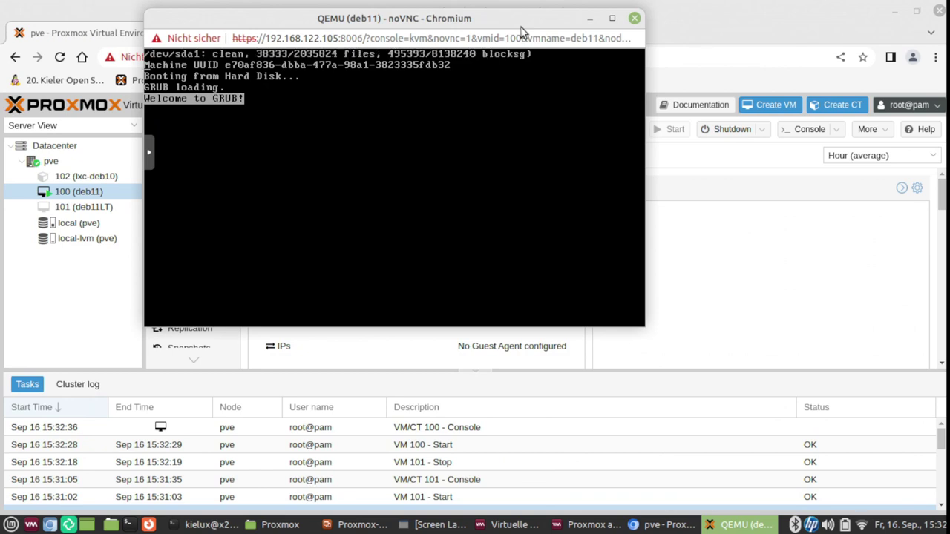
Maximize the deb11 console, log in as root and run ip a.
{"action": "left_click_drag", "start_coordinate": [521, 30], "coordinate": [634, 6]}
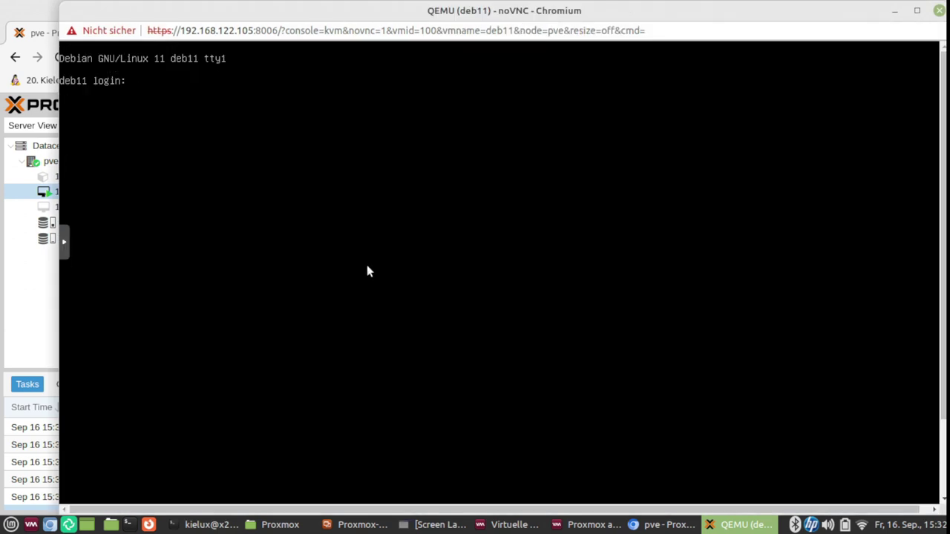
{"action": "type", "text": "root"}
{"action": "key", "text": "Return"}
{"action": "key", "text": "Return"}
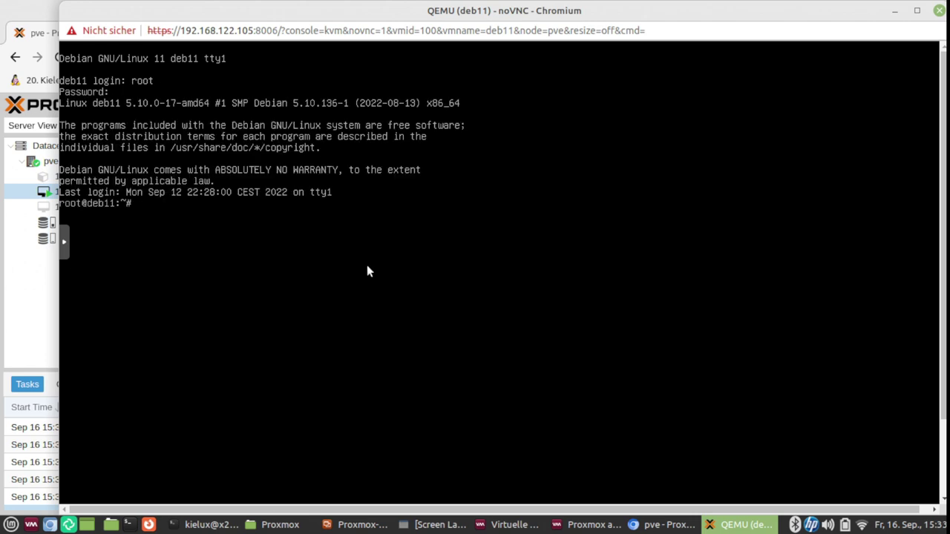
{"action": "type", "text": "ip a"}
{"action": "key", "text": "Return"}
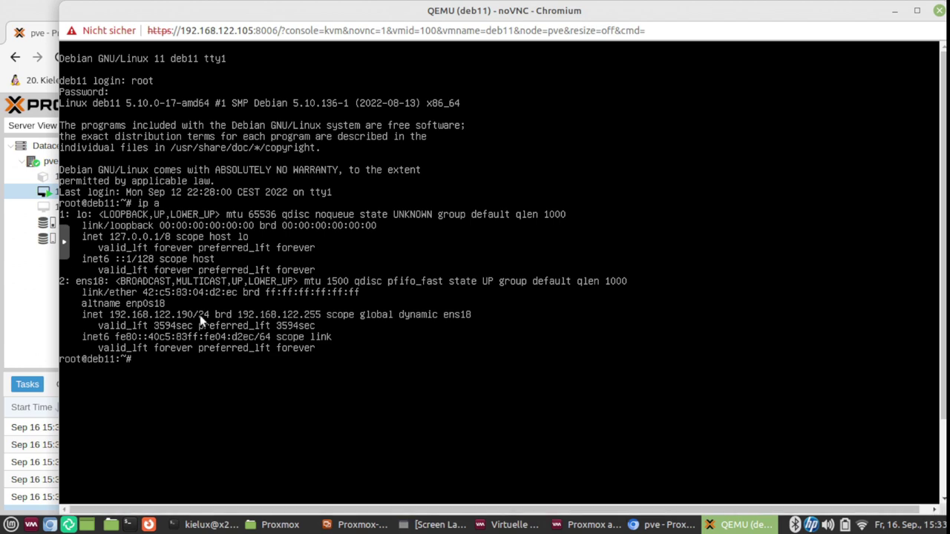
Run ps ax, clear the screen, run ls, then restore and close the console.
{"action": "type", "text": "ps ax"}
{"action": "key", "text": "Return"}
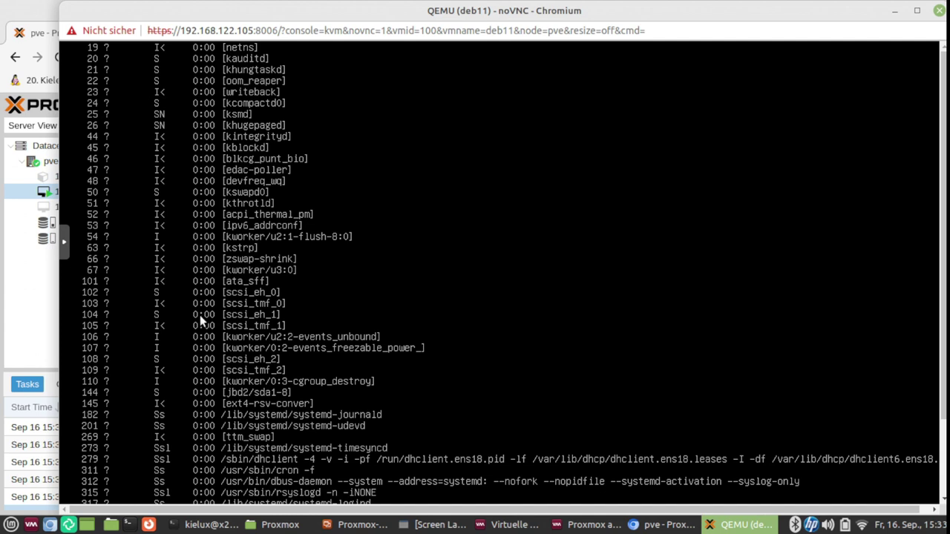
{"action": "key", "text": "ctrl+l"}
{"action": "type", "text": "ls"}
{"action": "key", "text": "Return"}
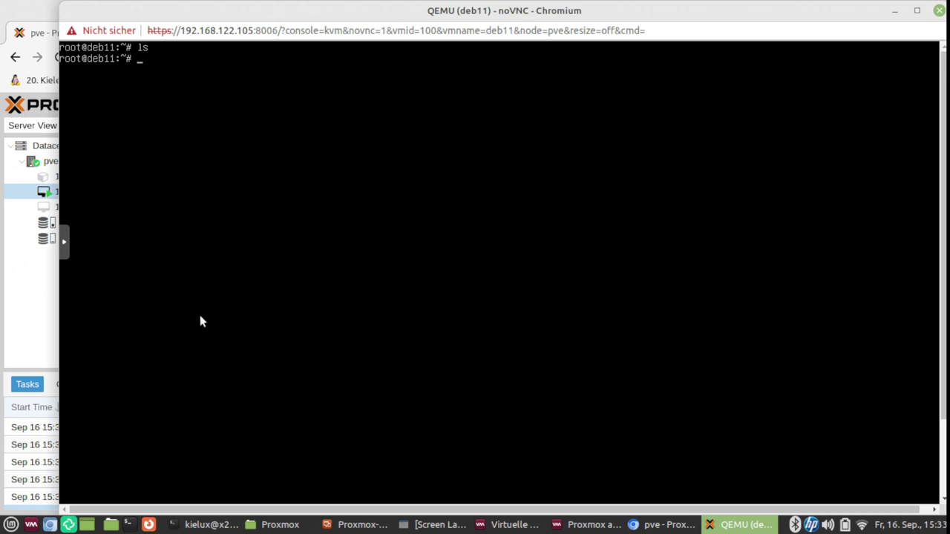
{"action": "left_click_drag", "start_coordinate": [716, 12], "coordinate": [906, 30]}
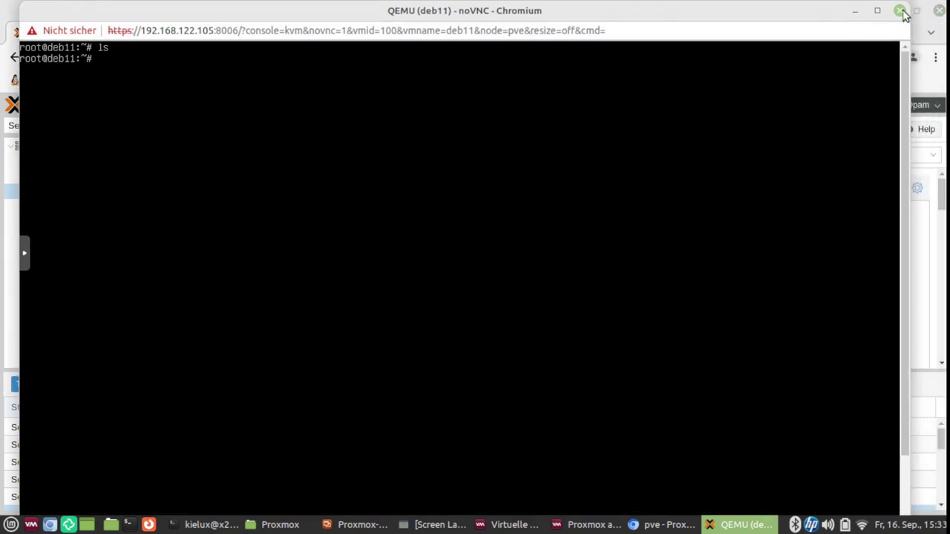
{"action": "left_click", "coordinate": [900, 11]}
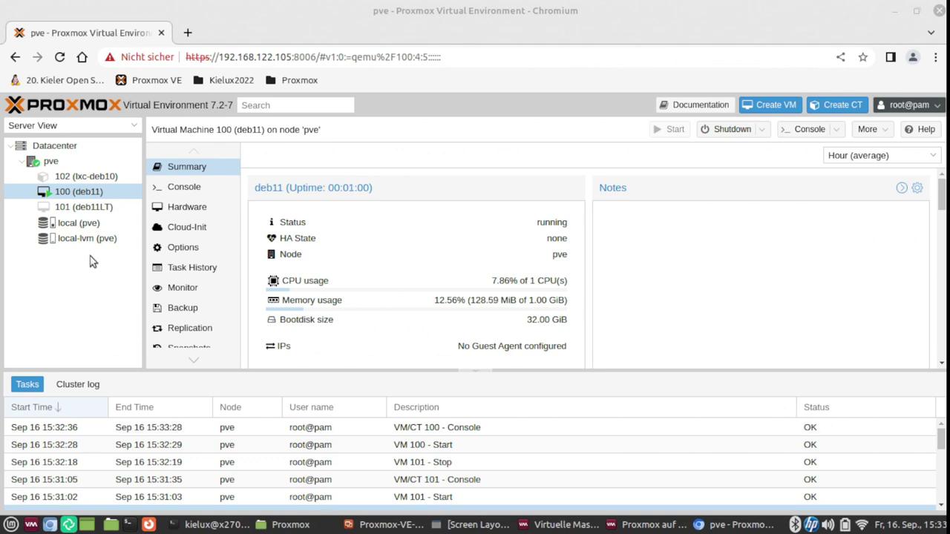
{"action": "right_click", "coordinate": [74, 194]}
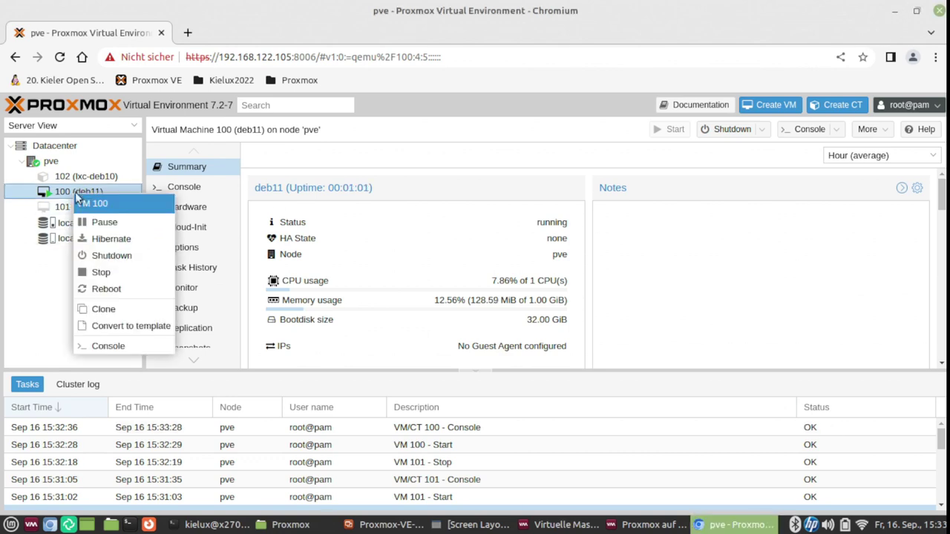
{"action": "left_click", "coordinate": [107, 345]}
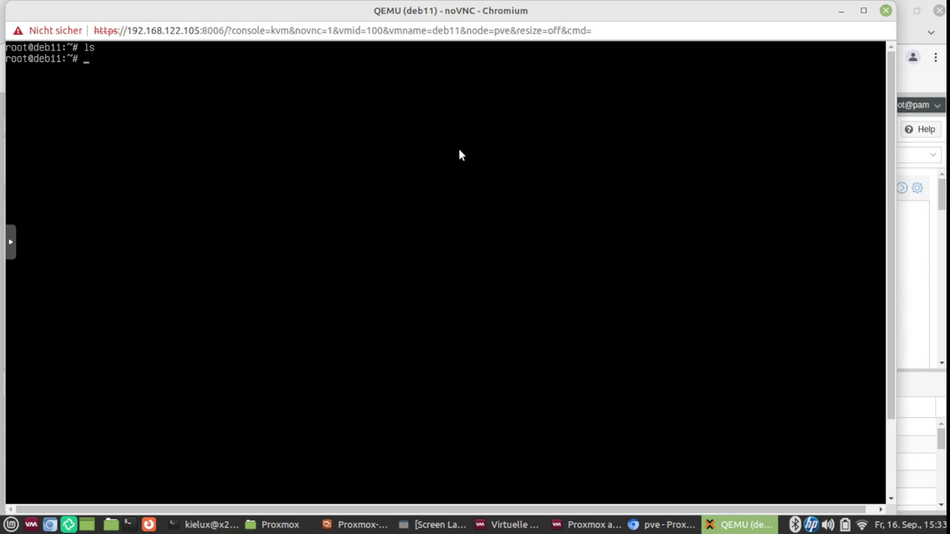
{"action": "left_click", "coordinate": [888, 12]}
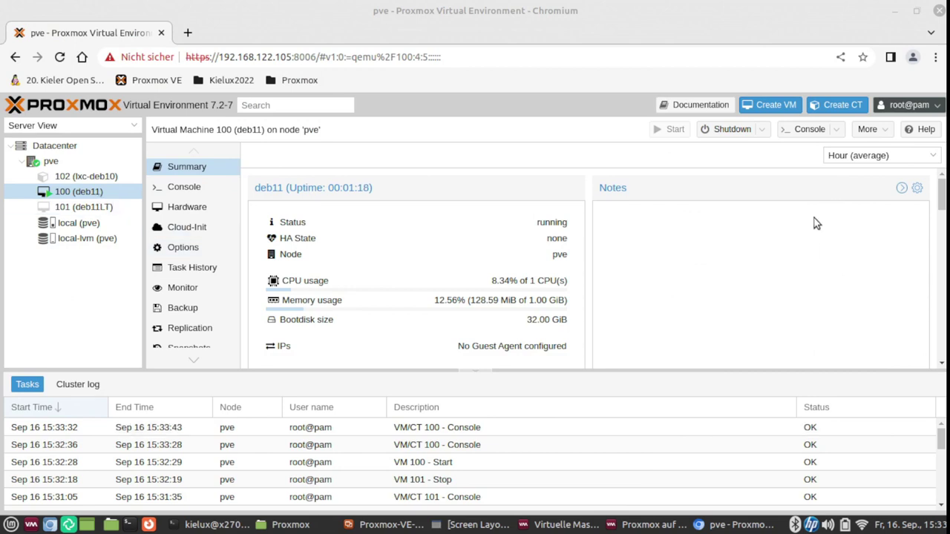
Start a new LXC container with hostname ct01 and enter and confirm a root password.
{"action": "left_click", "coordinate": [843, 110]}
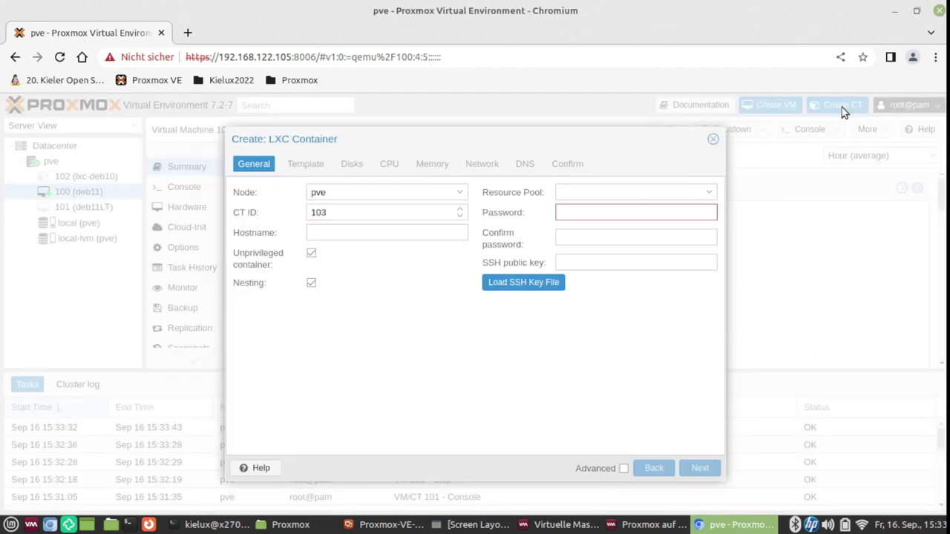
{"action": "left_click", "coordinate": [354, 233]}
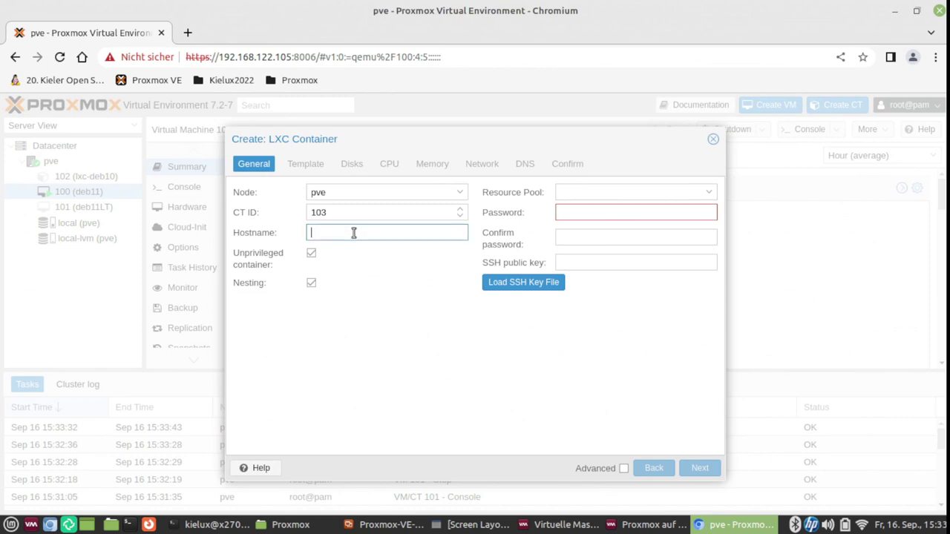
{"action": "type", "text": "ct01"}
{"action": "left_click", "coordinate": [613, 213]}
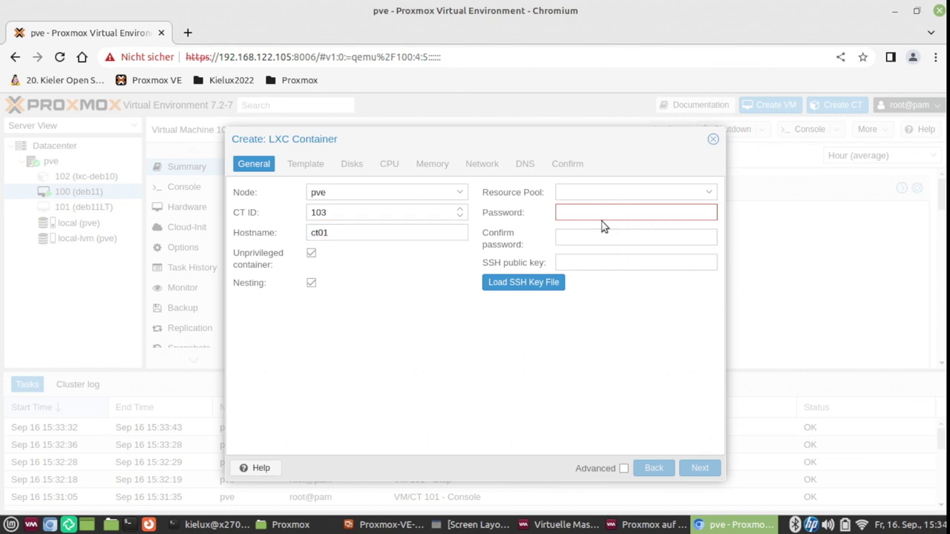
{"action": "key", "text": "Tab"}
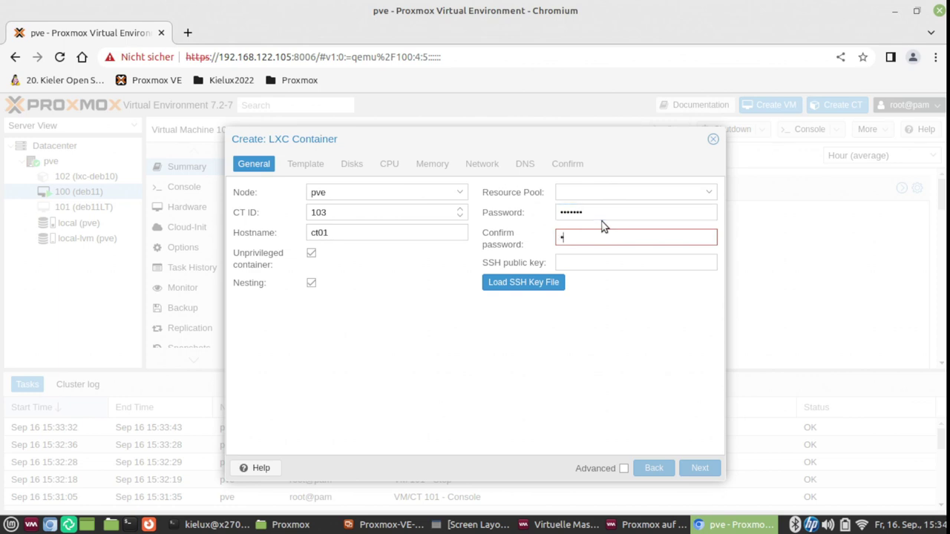
{"action": "key", "text": "Tab"}
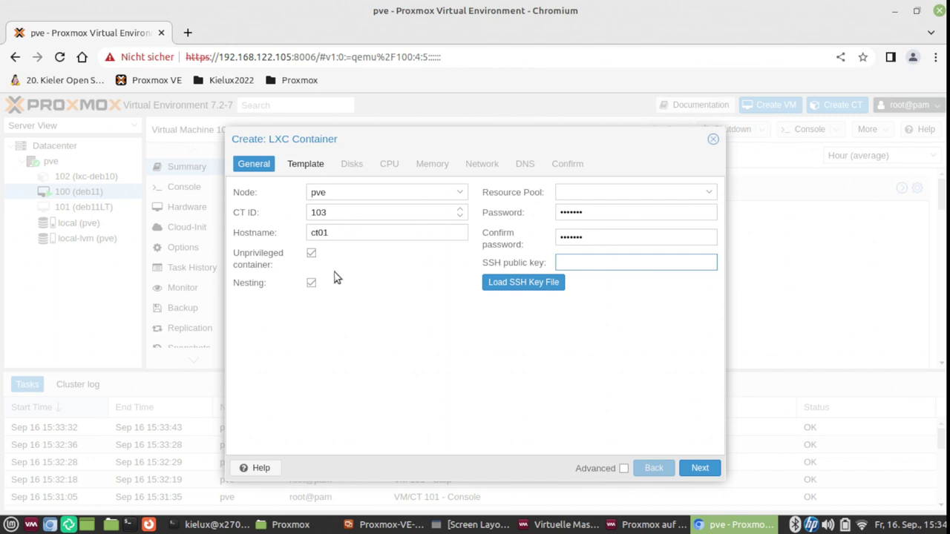
Toggle Unprivileged container off and back on, keeping it unprivileged, and continue.
{"action": "left_click", "coordinate": [250, 264]}
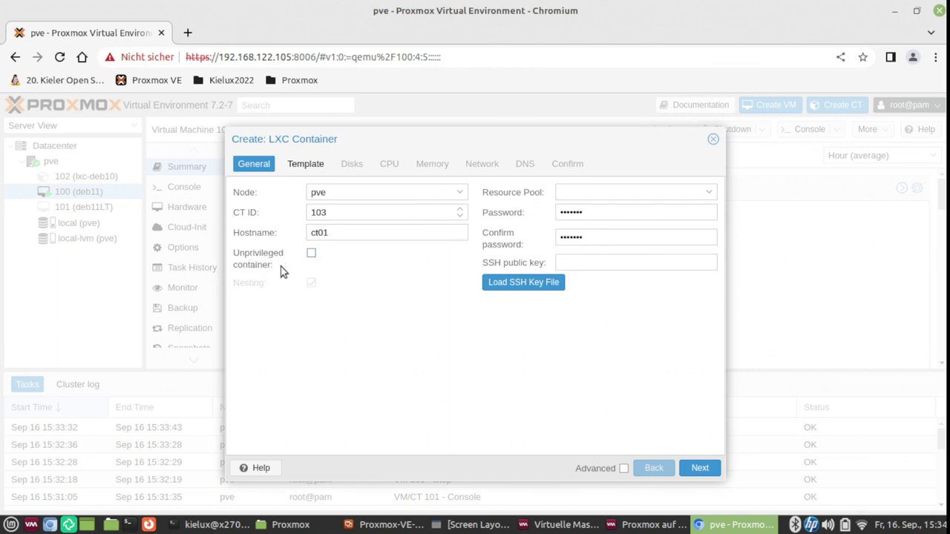
{"action": "left_click", "coordinate": [312, 255]}
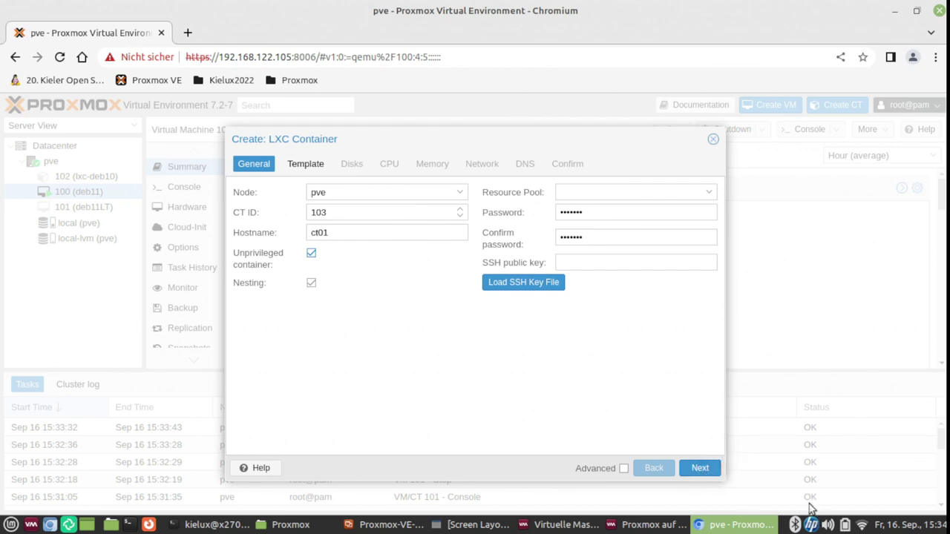
{"action": "left_click", "coordinate": [700, 468]}
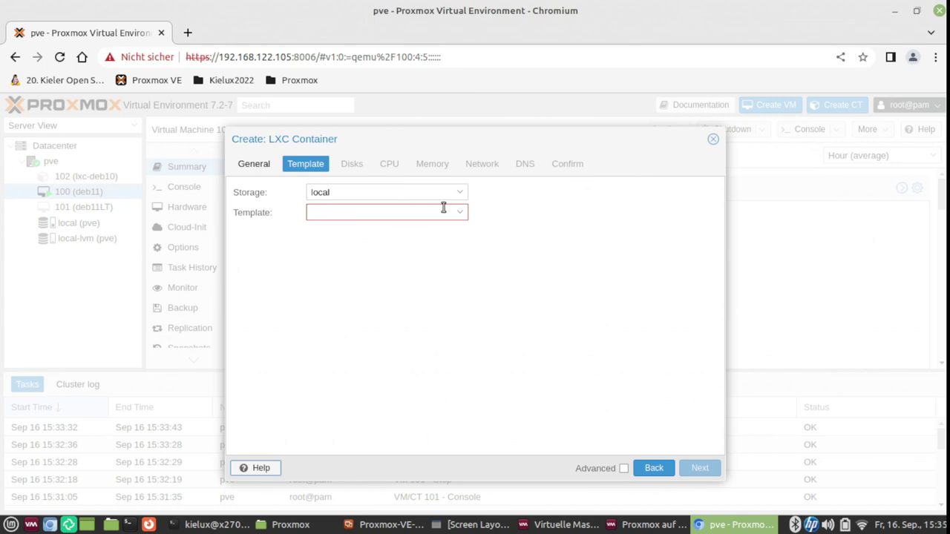
Choose the debian-10-standard_10.7-1_amd64.tar.gz template for ct01.
{"action": "left_click", "coordinate": [460, 214]}
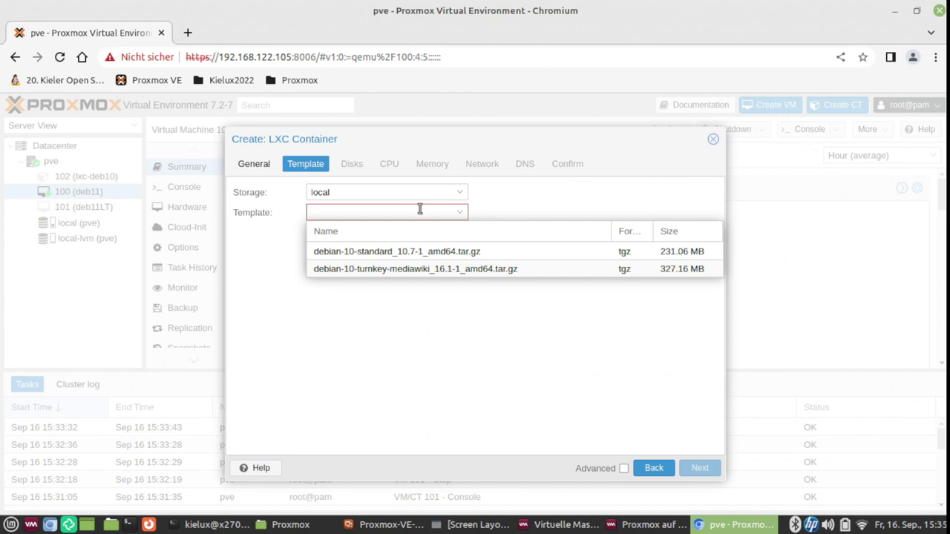
{"action": "left_click", "coordinate": [423, 252]}
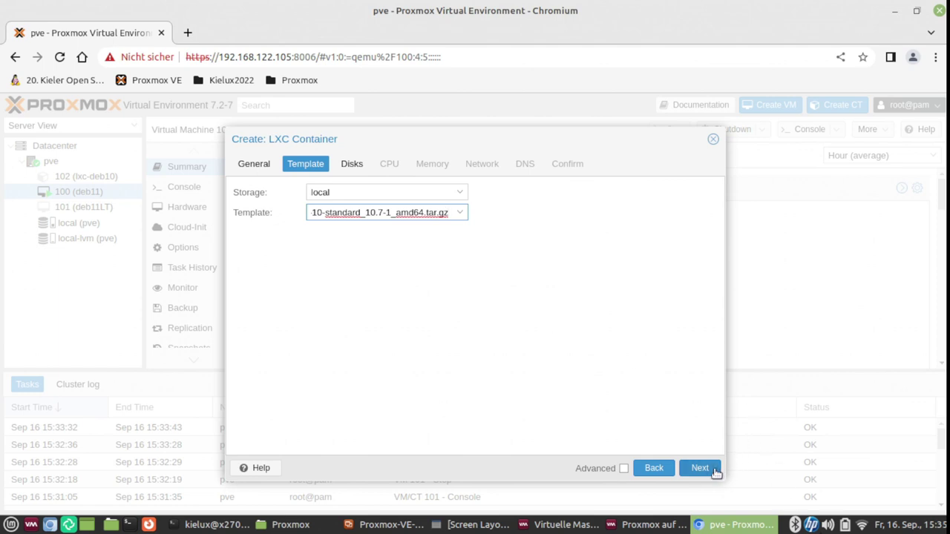
{"action": "left_click", "coordinate": [705, 469]}
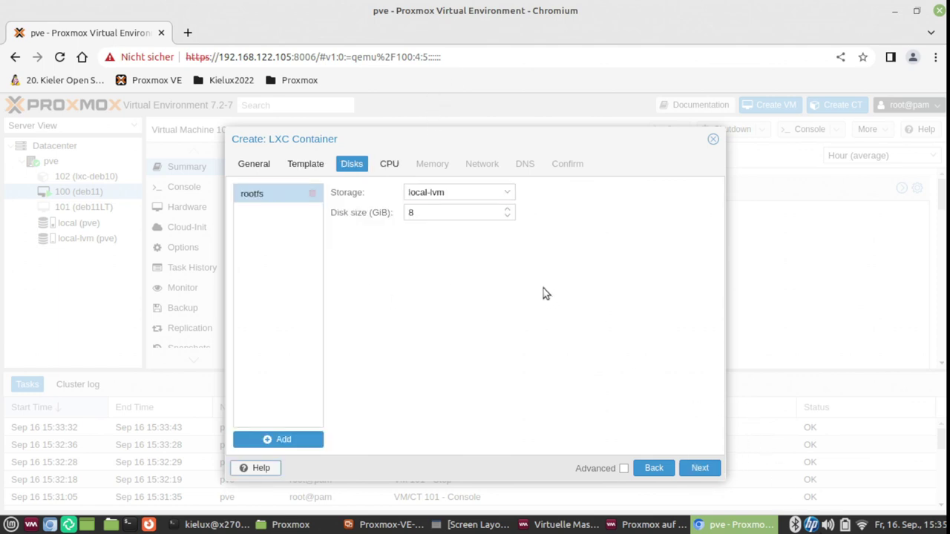
Accept the default 8 GiB disk, 1 CPU core, 512 MiB memory, network and DNS settings.
{"action": "left_click", "coordinate": [698, 468]}
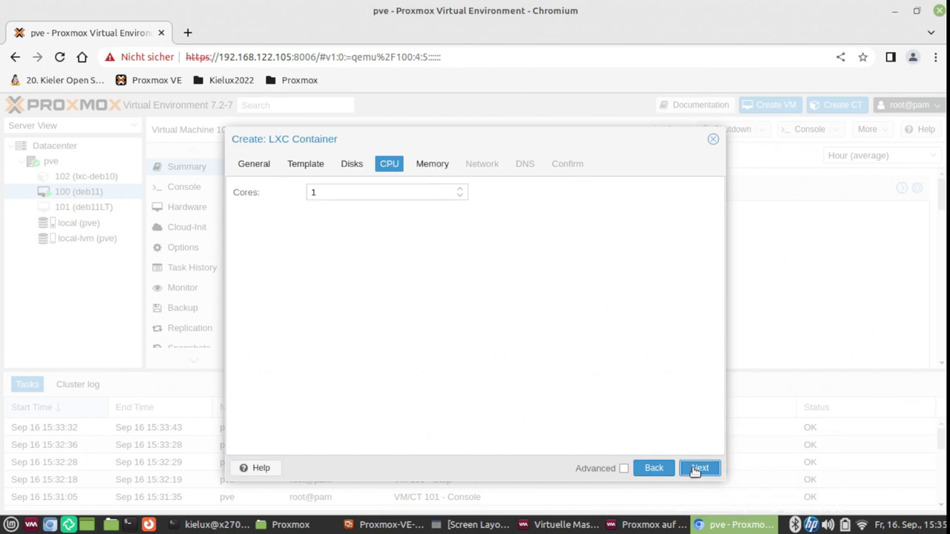
{"action": "left_click", "coordinate": [698, 468]}
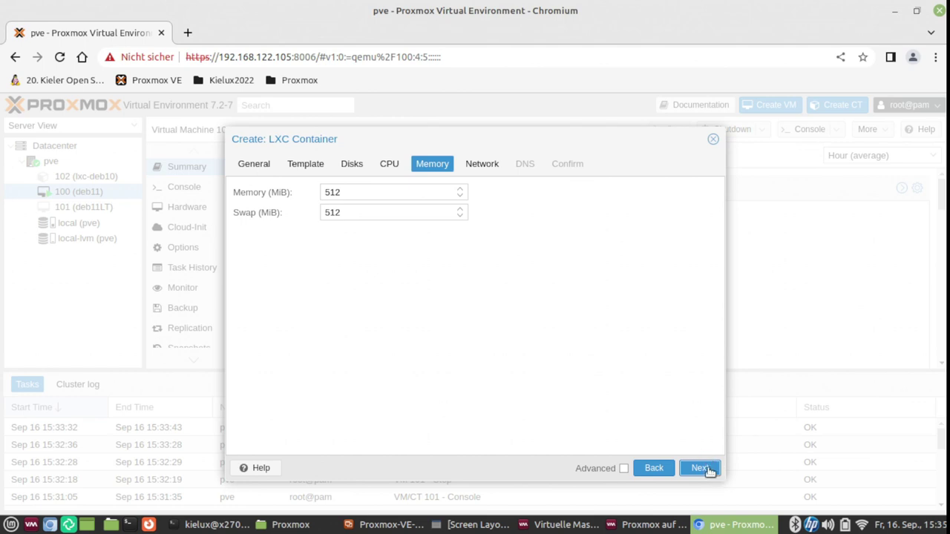
{"action": "left_click", "coordinate": [710, 468]}
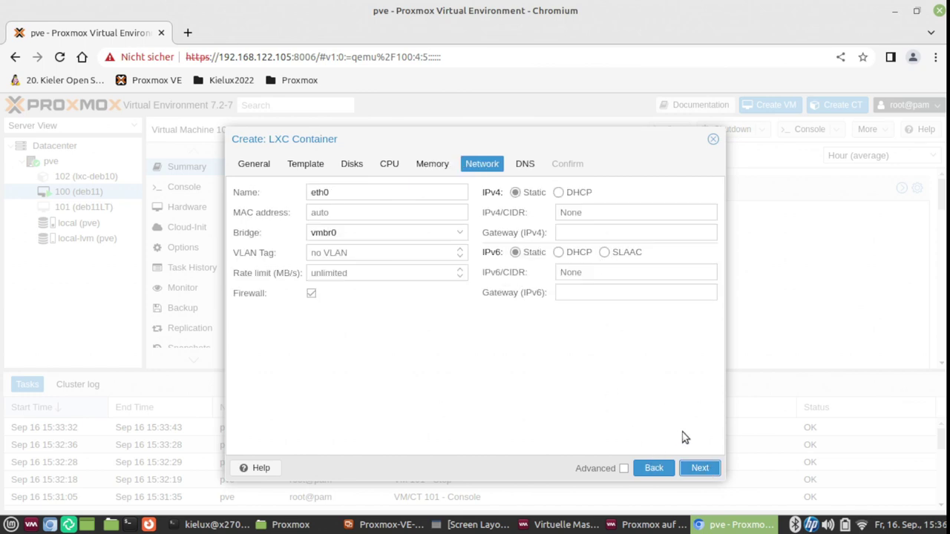
{"action": "mouse_move", "coordinate": [724, 520]}
{"action": "left_click", "coordinate": [702, 468]}
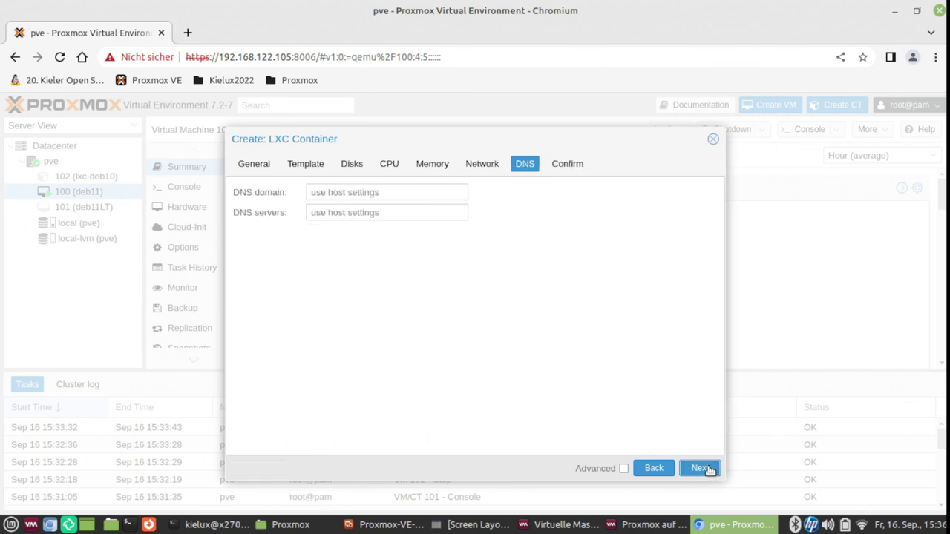
{"action": "left_click", "coordinate": [705, 469]}
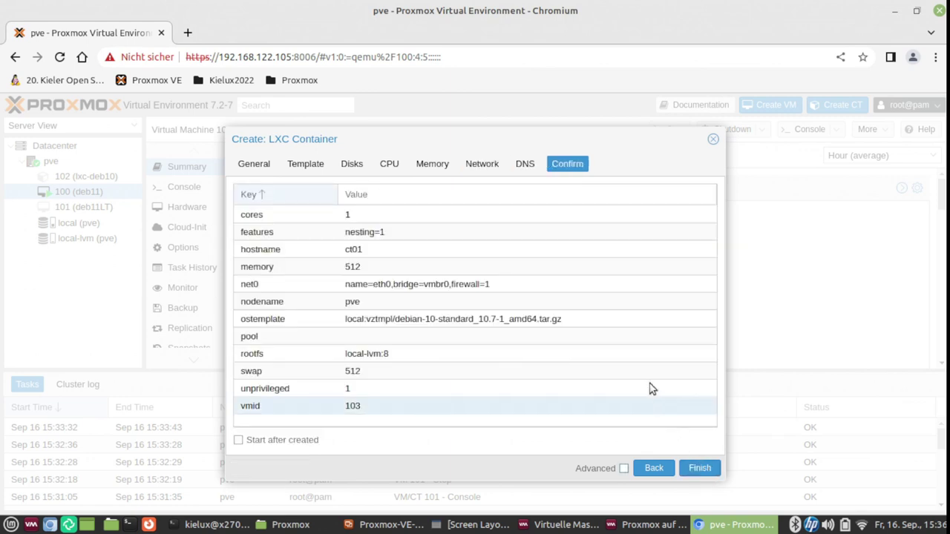
Finish the wizard to create container 103 'ct01' and close the log after TASK OK.
{"action": "left_click", "coordinate": [699, 468]}
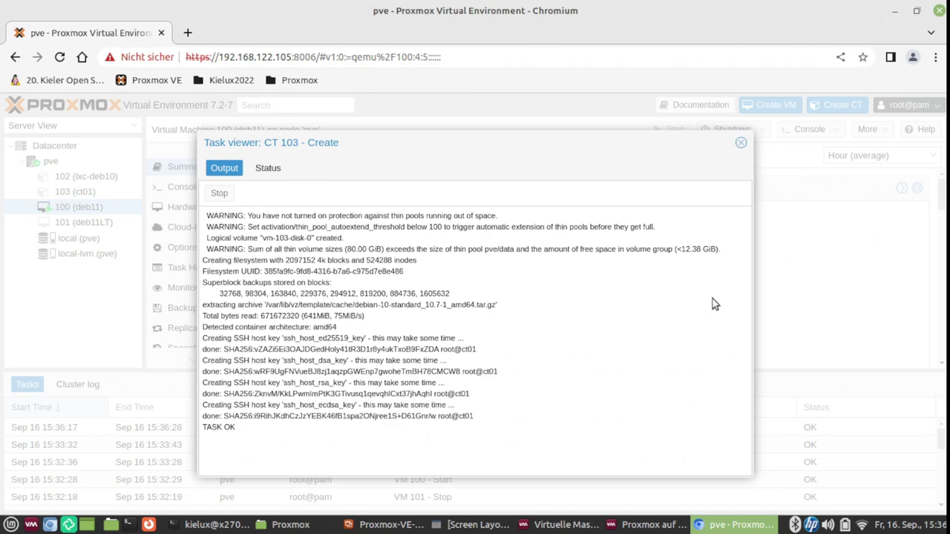
{"action": "left_click", "coordinate": [740, 144]}
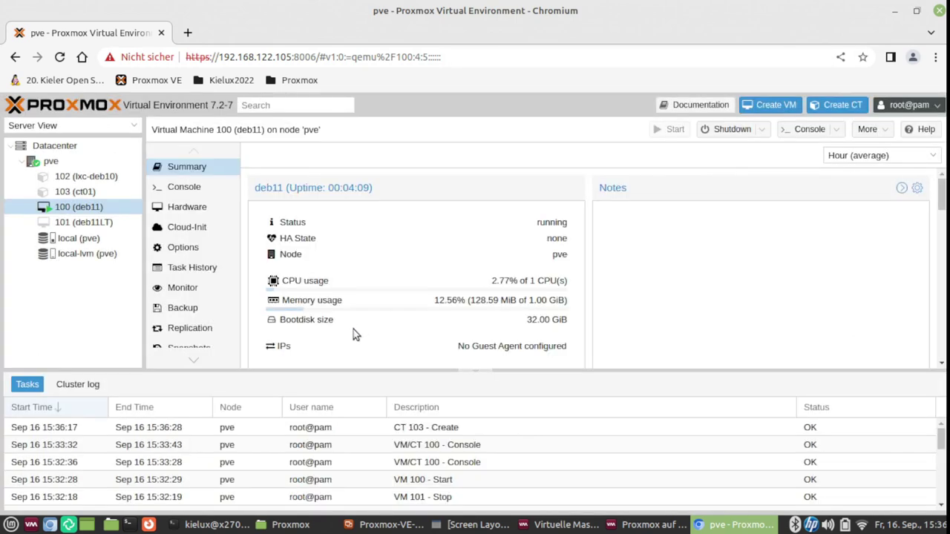
Start container 103 (ct01) from its context menu and open its console.
{"action": "left_click", "coordinate": [87, 193]}
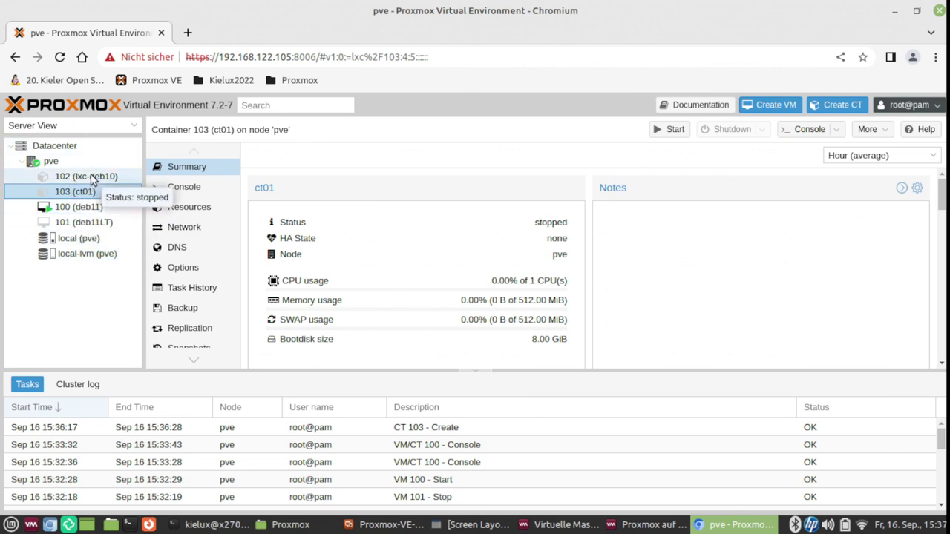
{"action": "right_click", "coordinate": [72, 197]}
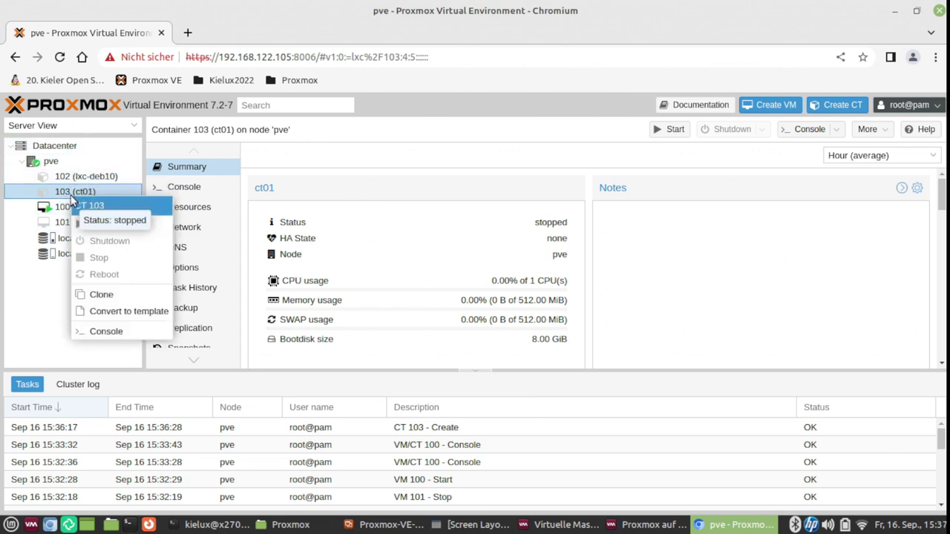
{"action": "left_click", "coordinate": [108, 226]}
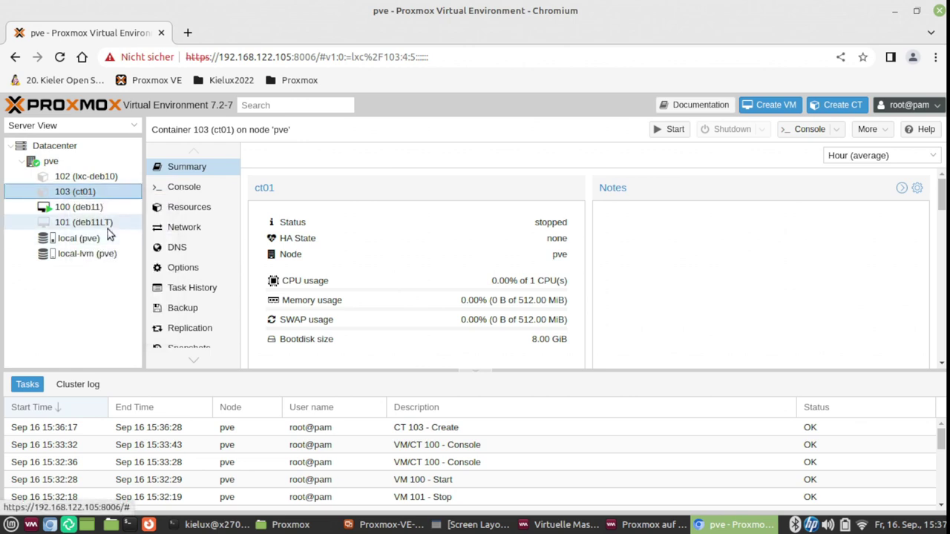
{"action": "right_click", "coordinate": [72, 197]}
{"action": "left_click", "coordinate": [111, 331]}
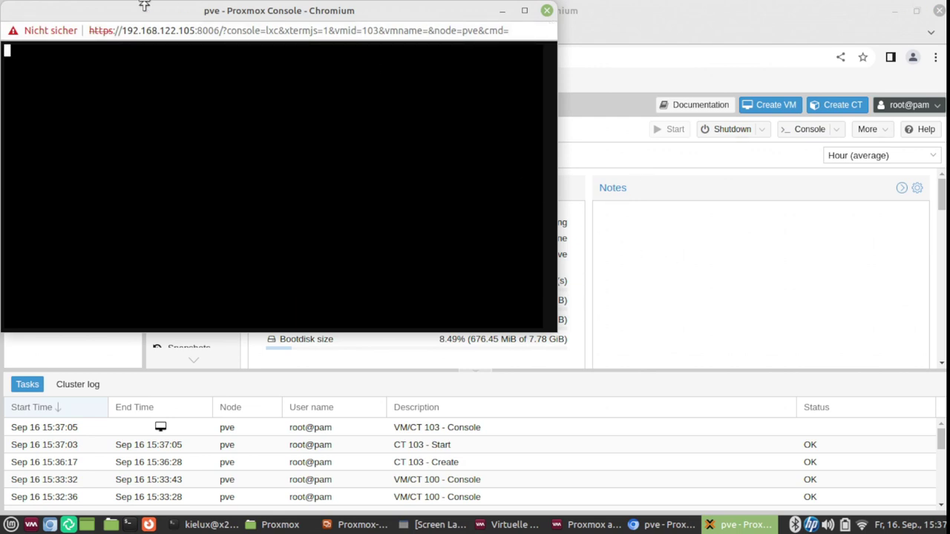
Log in to ct01's console as root.
{"action": "left_click_drag", "start_coordinate": [216, 11], "coordinate": [430, 76]}
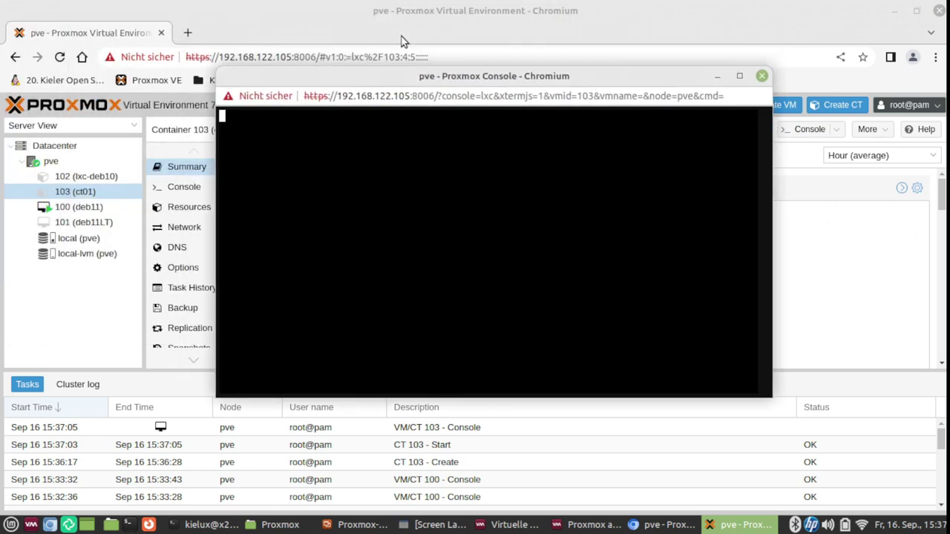
{"action": "key", "text": "Return"}
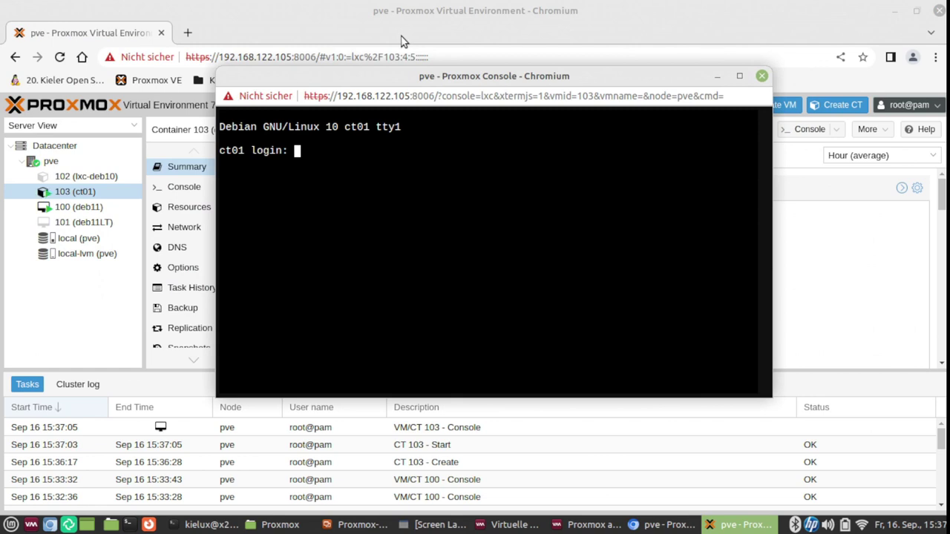
{"action": "type", "text": "root"}
{"action": "key", "text": "Return"}
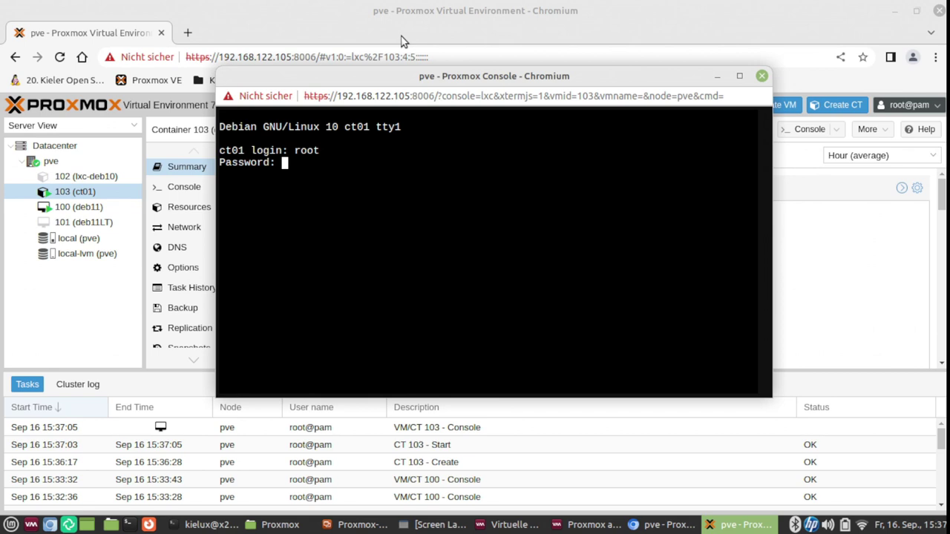
{"action": "key", "text": "Return"}
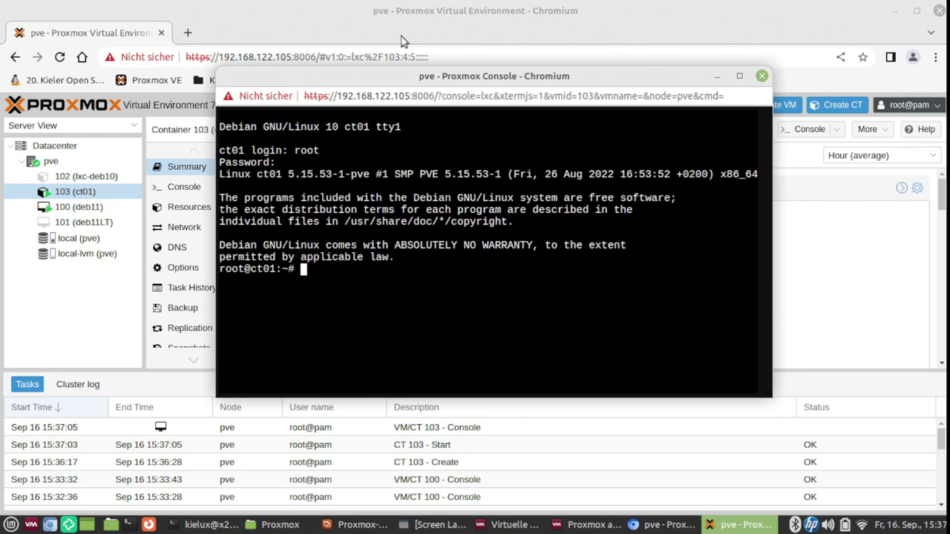
List the container's interfaces with ip a and ping ix.de, which fails to resolve.
{"action": "type", "text": "ip a"}
{"action": "key", "text": "Return"}
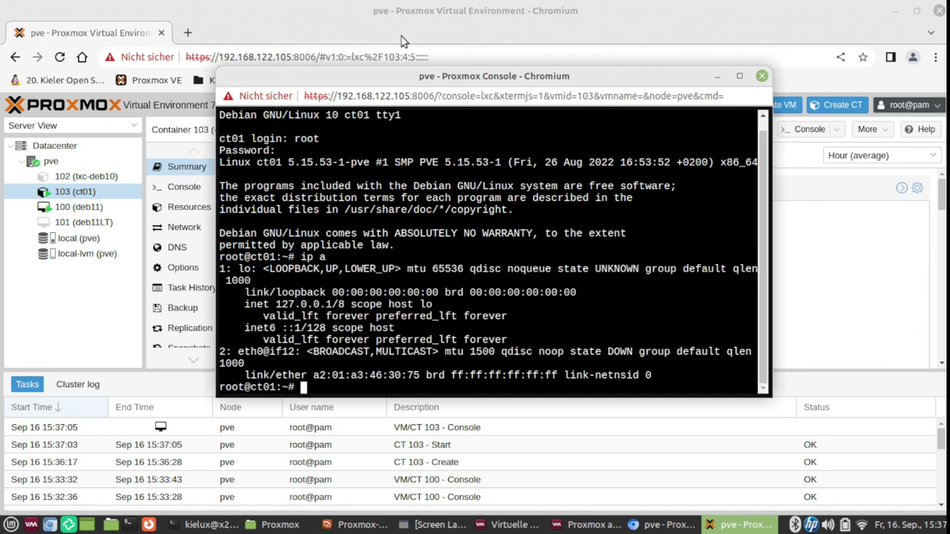
{"action": "type", "text": "ping ix.de"}
{"action": "key", "text": "Return"}
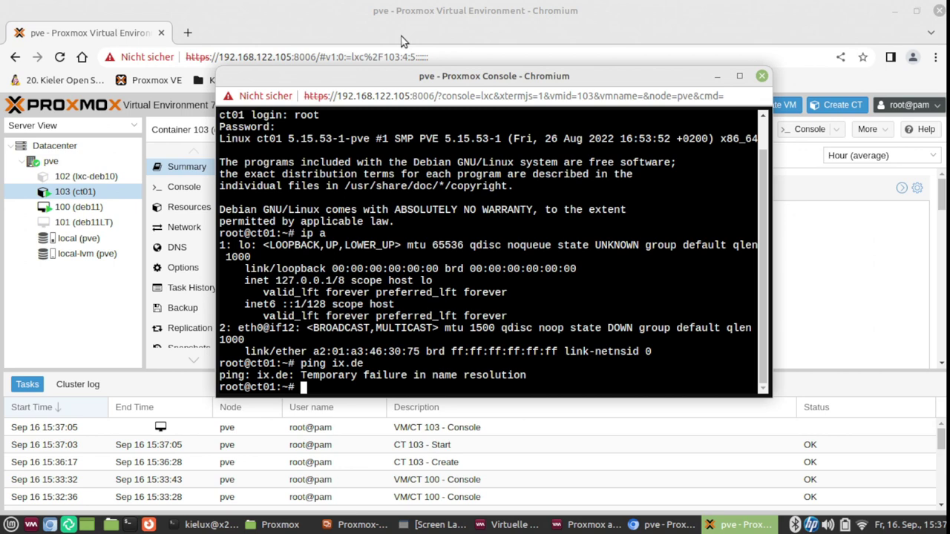
Return to container 103's summary in the main Proxmox window, leaving its actions menu unused.
{"action": "left_click", "coordinate": [104, 193]}
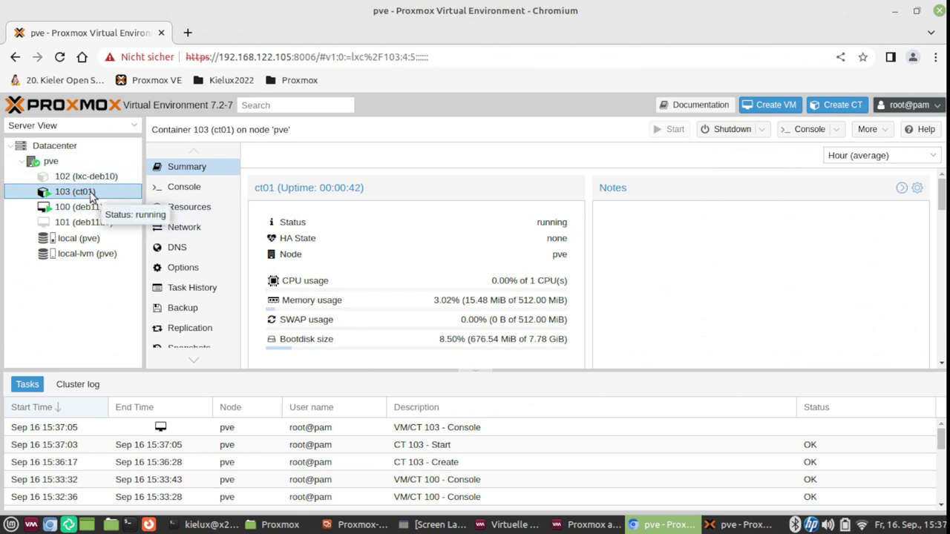
{"action": "right_click", "coordinate": [90, 196]}
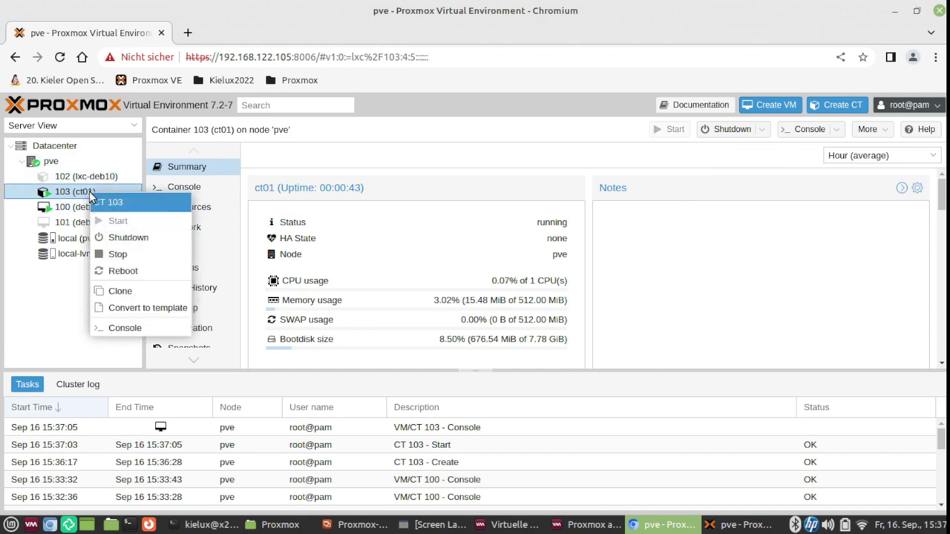
{"action": "left_click", "coordinate": [364, 224]}
Edit CT 103's net0 (eth0) device so IPv4 uses DHCP.
{"action": "left_click", "coordinate": [181, 231]}
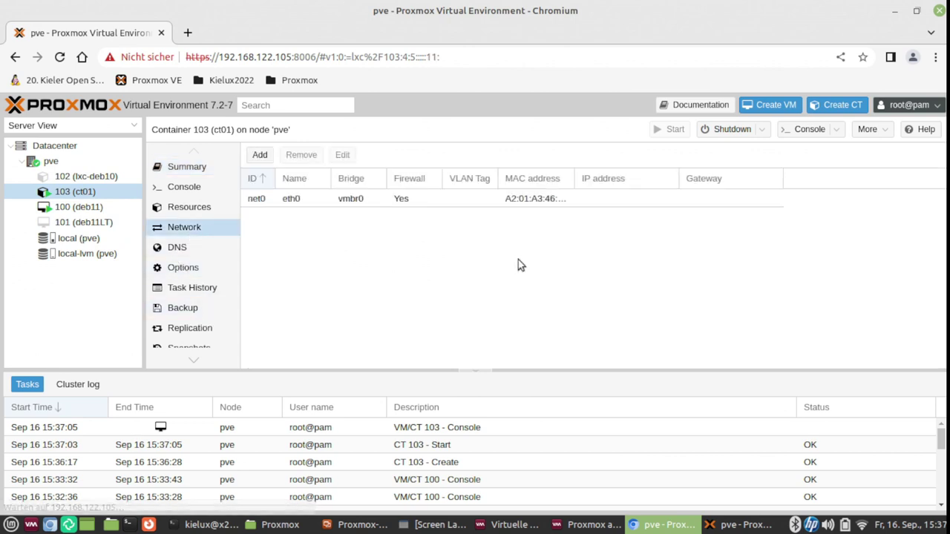
{"action": "left_click", "coordinate": [283, 202]}
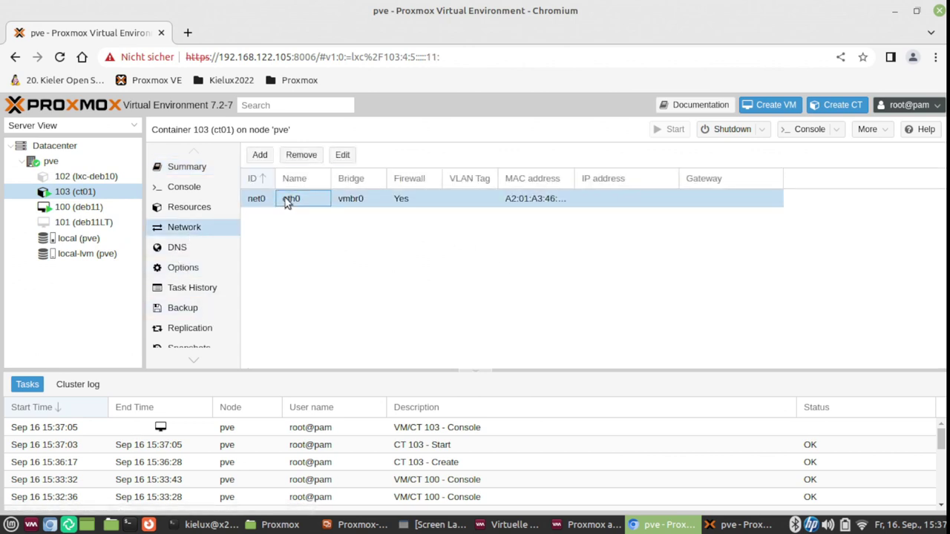
{"action": "left_click", "coordinate": [343, 154]}
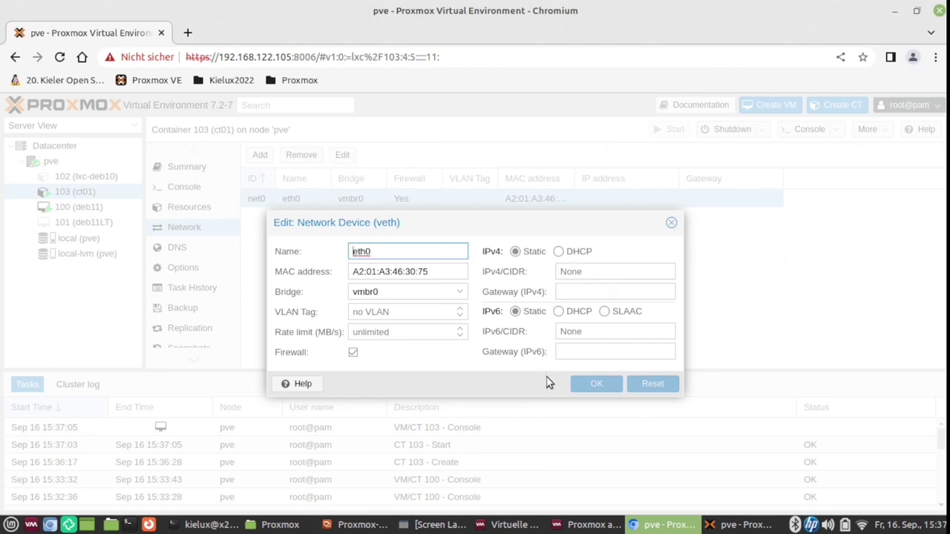
{"action": "left_click", "coordinate": [558, 252]}
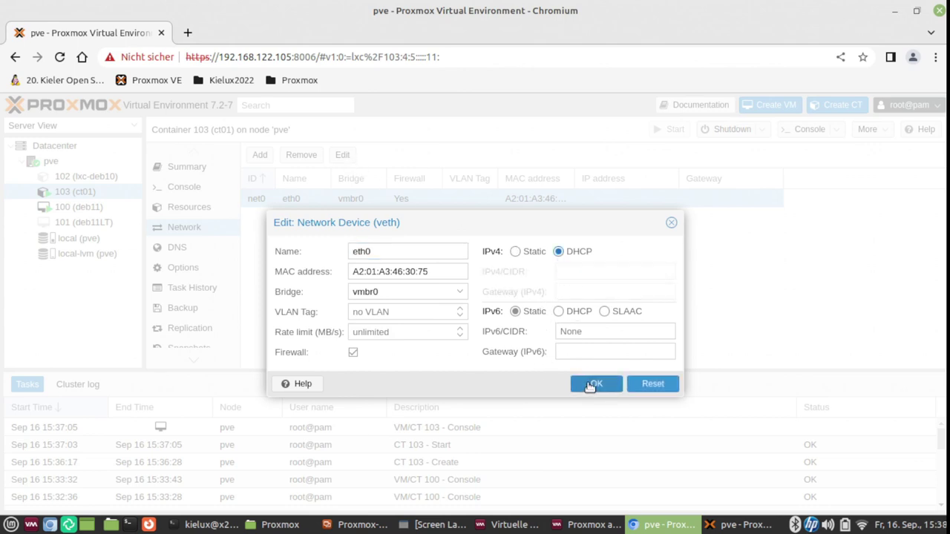
{"action": "left_click", "coordinate": [591, 384]}
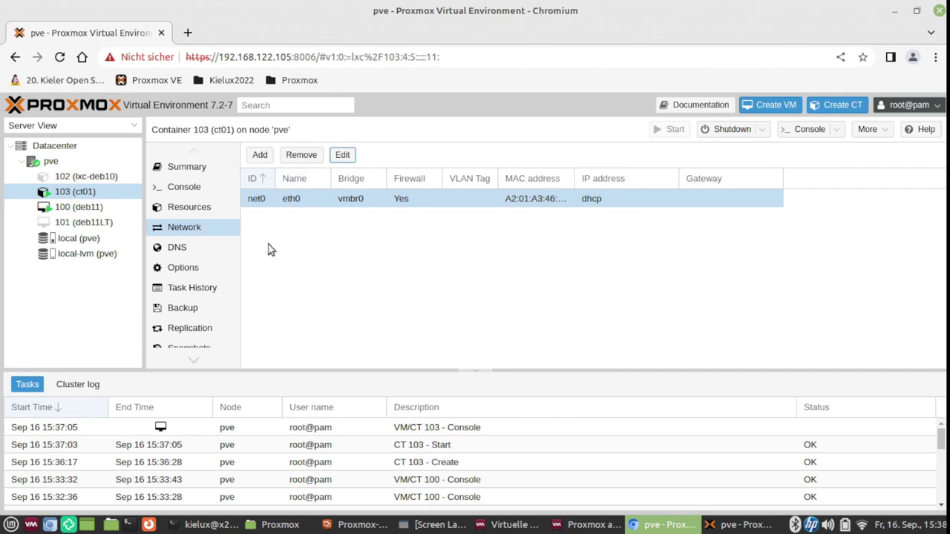
Recheck ct01's network interfaces with ip a in its console.
{"action": "left_click", "coordinate": [717, 456]}
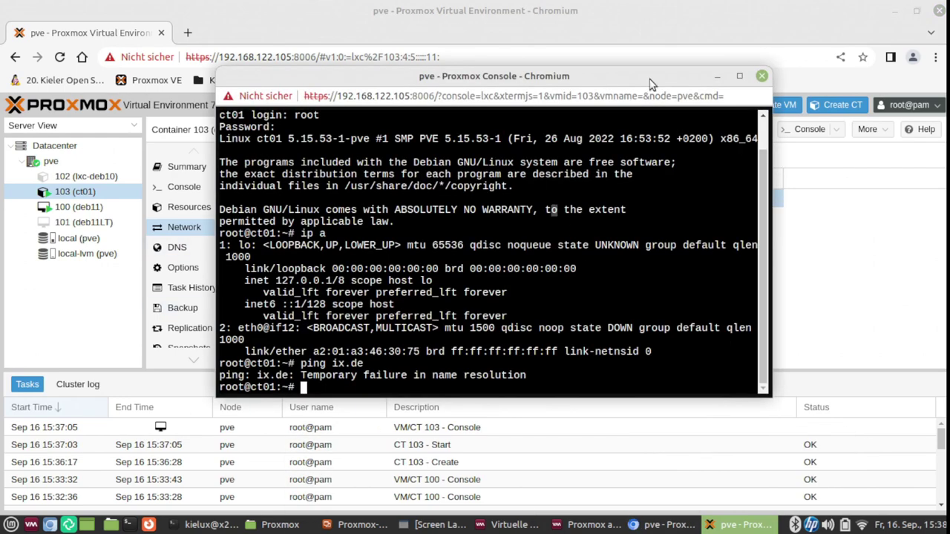
{"action": "type", "text": "ip a"}
{"action": "key", "text": "Return"}
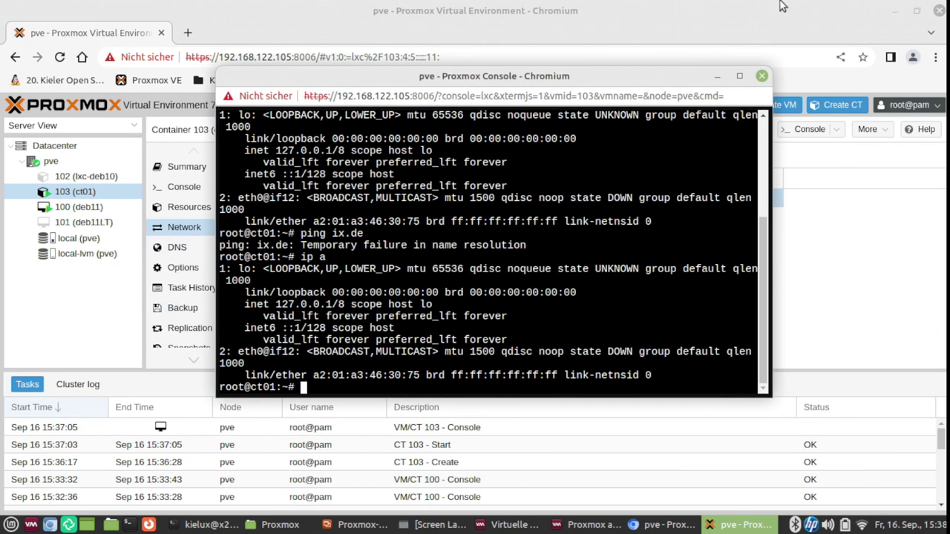
Maximize the console, reboot the container, and close the console window.
{"action": "left_click", "coordinate": [739, 76]}
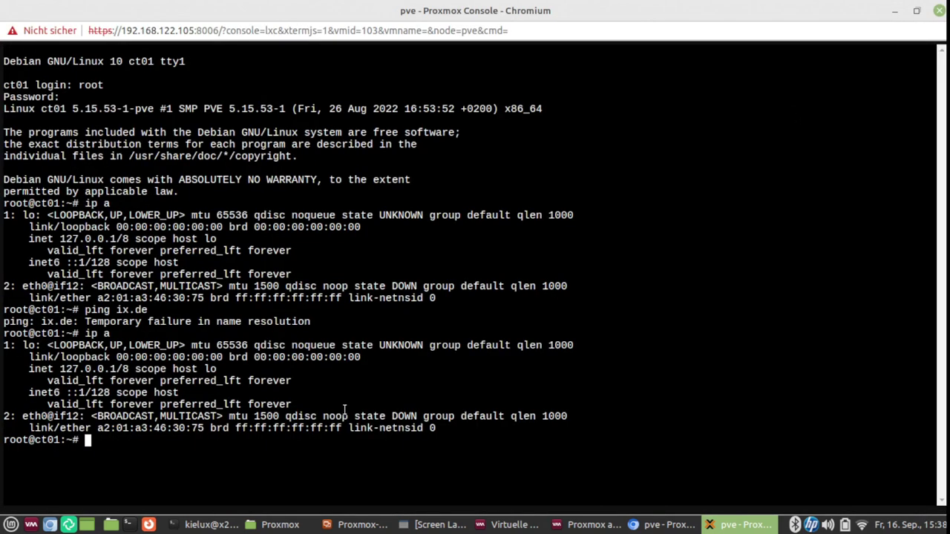
{"action": "type", "text": "reboot"}
{"action": "key", "text": "Return"}
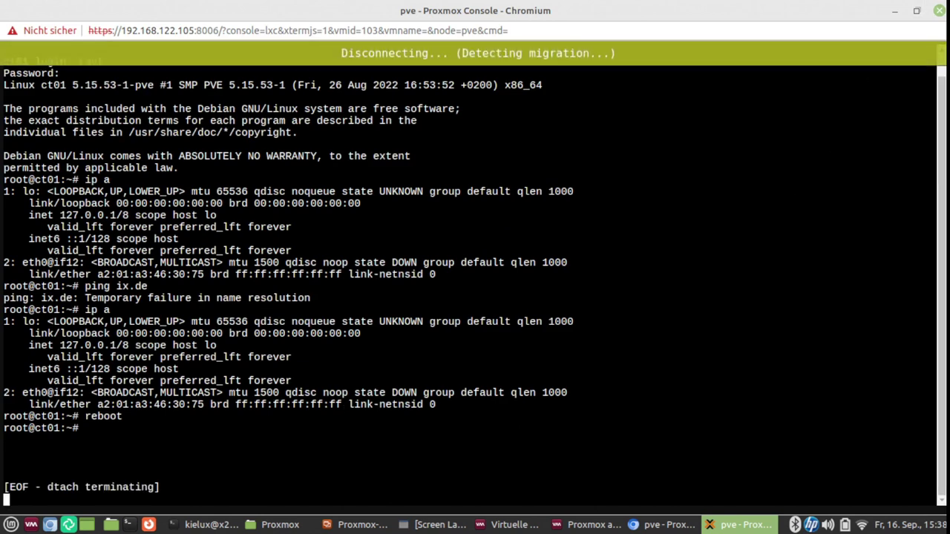
{"action": "left_click", "coordinate": [938, 10]}
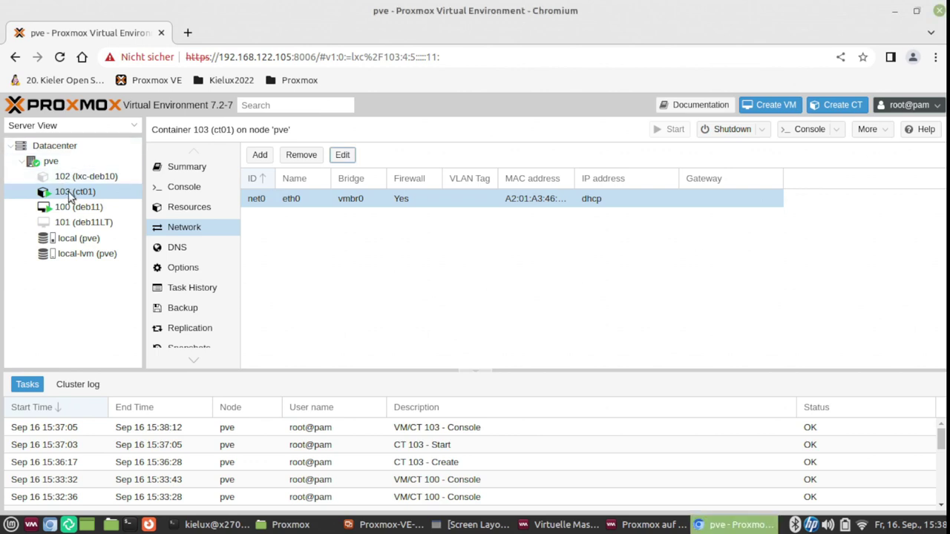